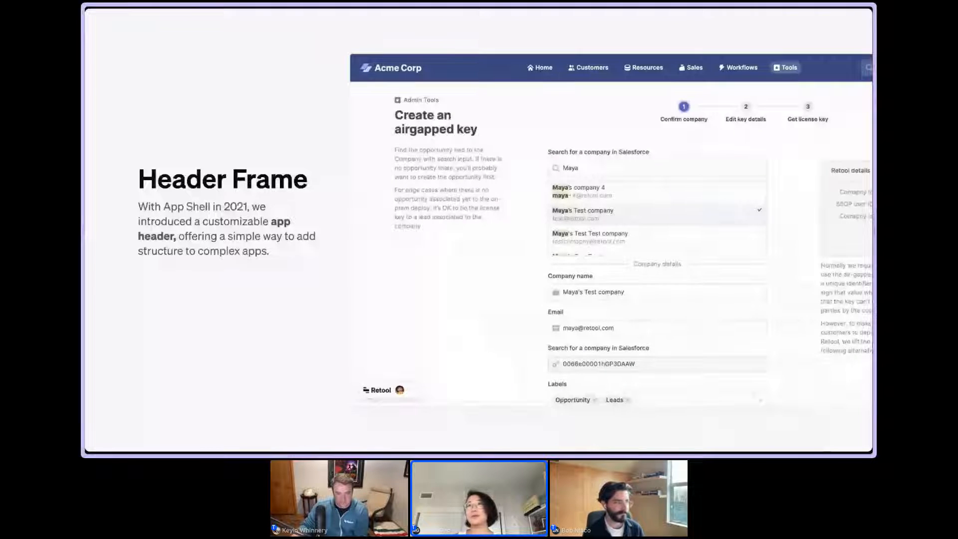
{"action": "key", "text": "Right"}
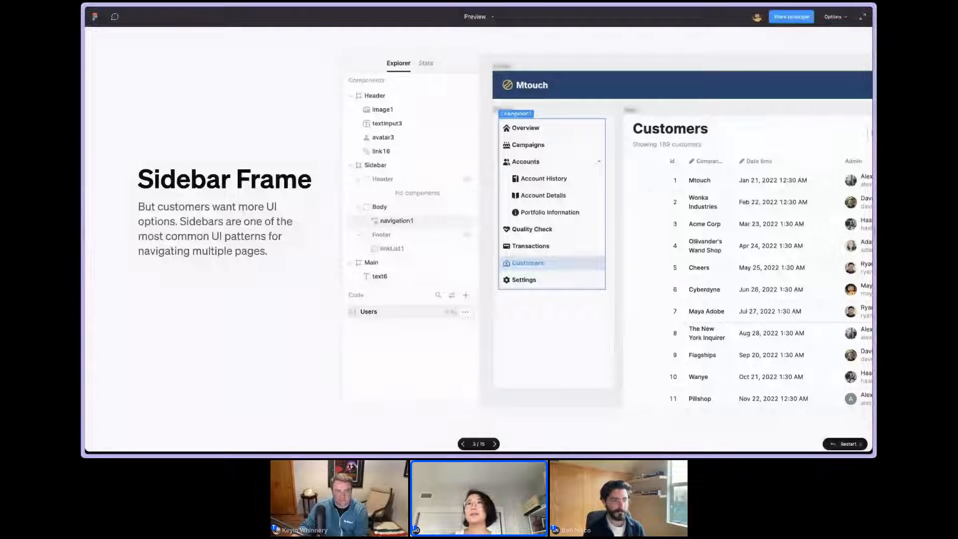
{"action": "key", "text": "Right"}
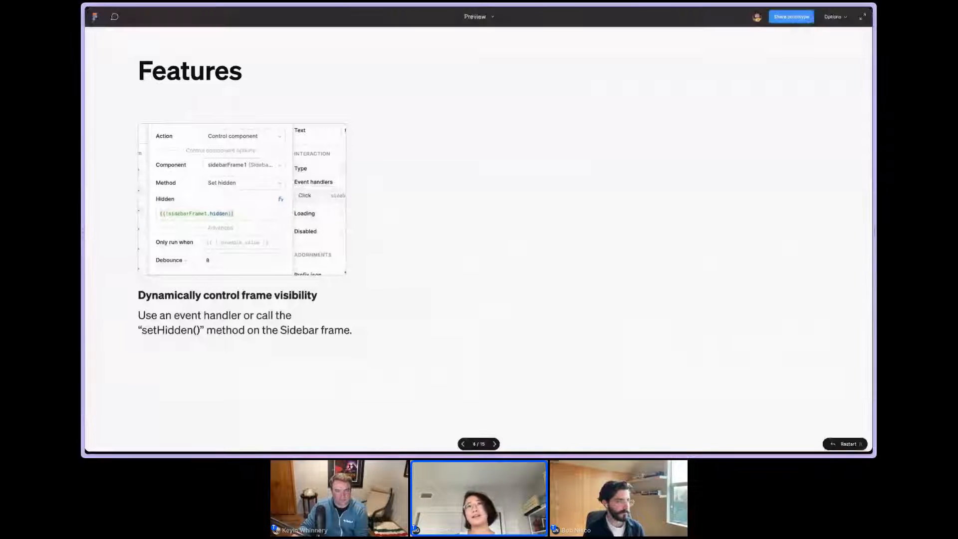
{"action": "key", "text": "Right"}
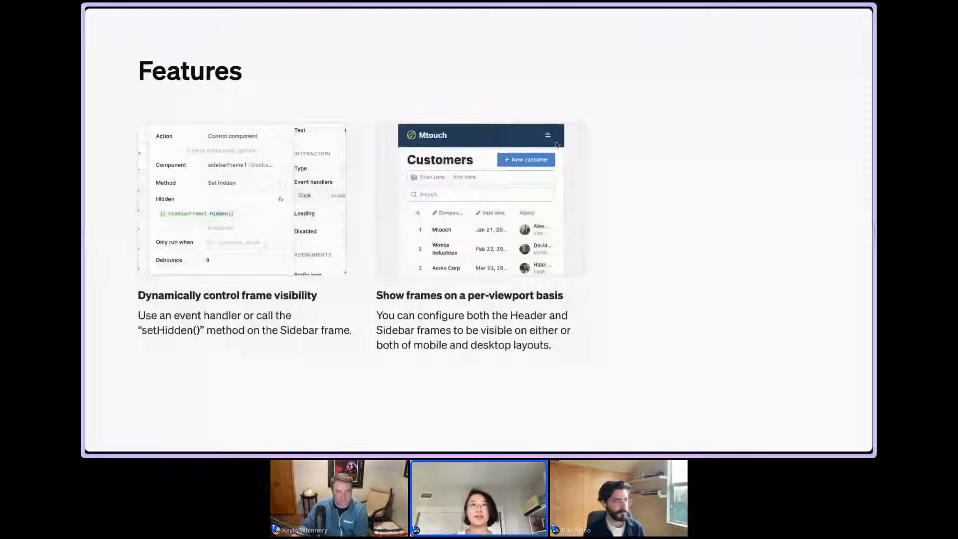
{"action": "key", "text": "Right"}
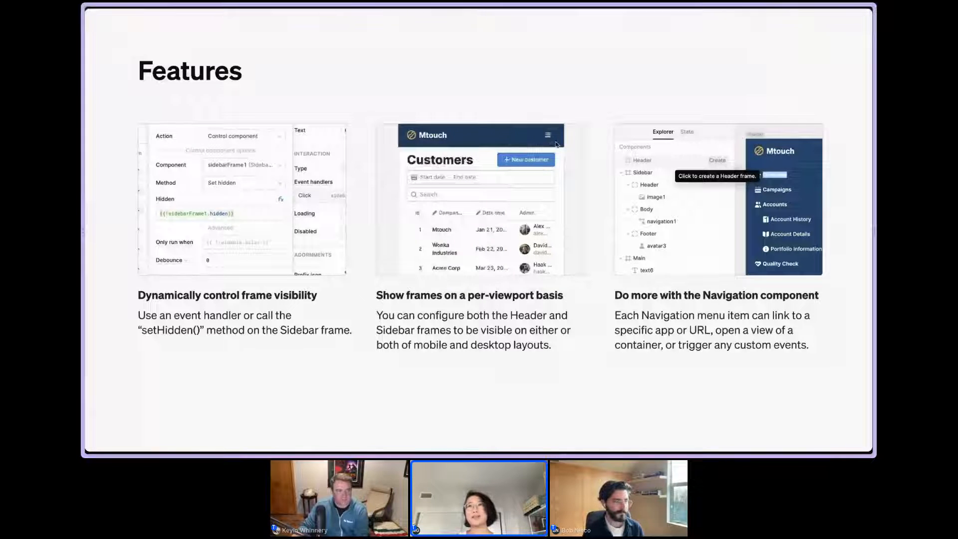
{"action": "key", "text": "Right"}
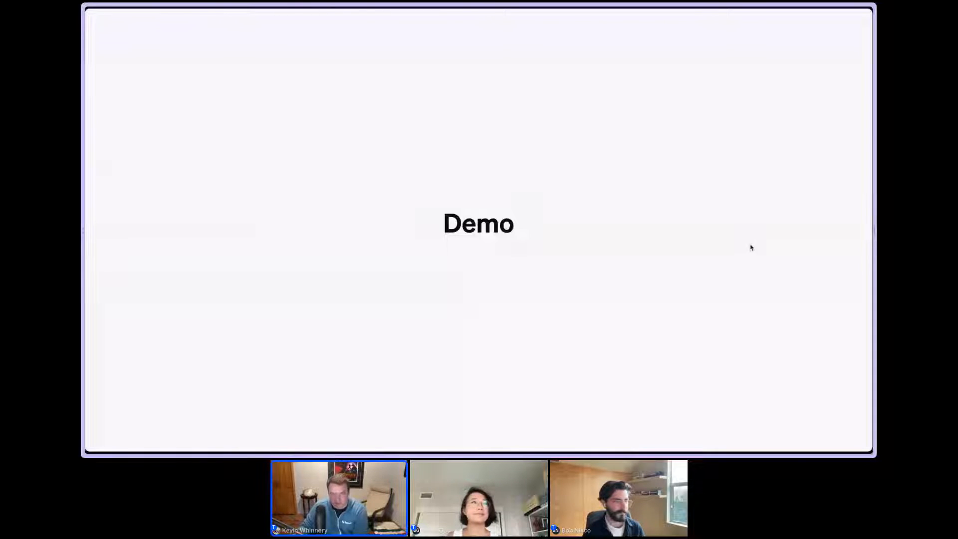
Switch to Retool and create a new app named Sidebar.
{"action": "mouse_move", "coordinate": [716, 256]}
{"action": "mouse_move", "coordinate": [116, 220]}
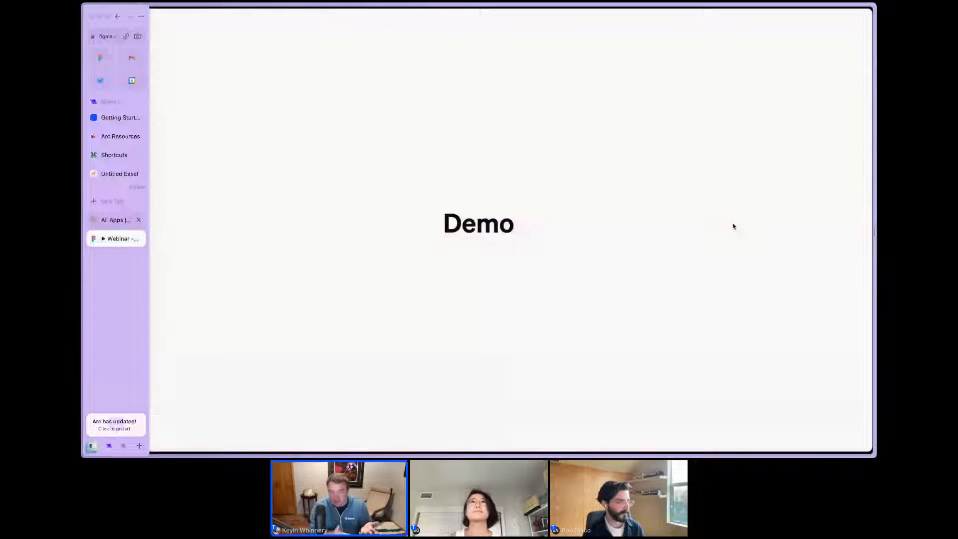
{"action": "key", "text": "ctrl+Tab"}
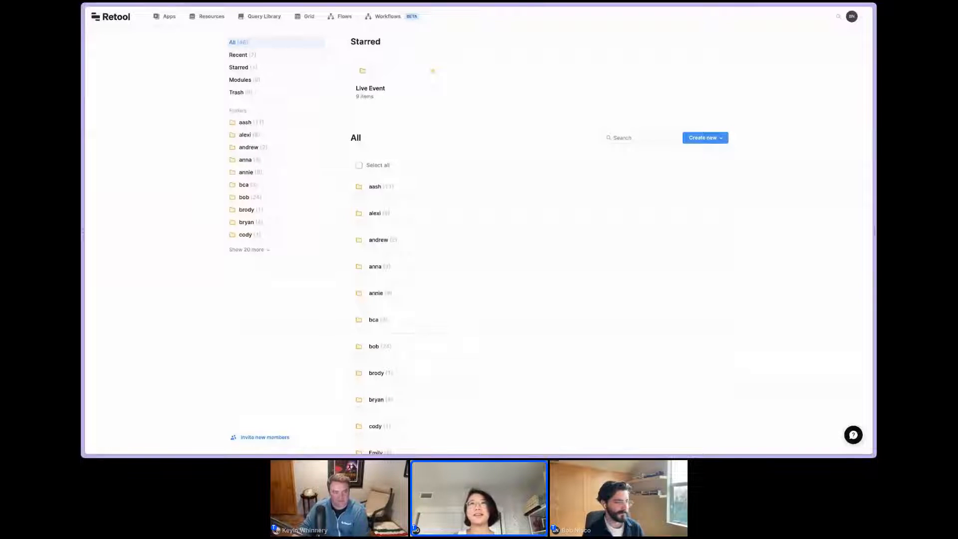
{"action": "left_click", "coordinate": [705, 138]}
{"action": "left_click", "coordinate": [705, 137]}
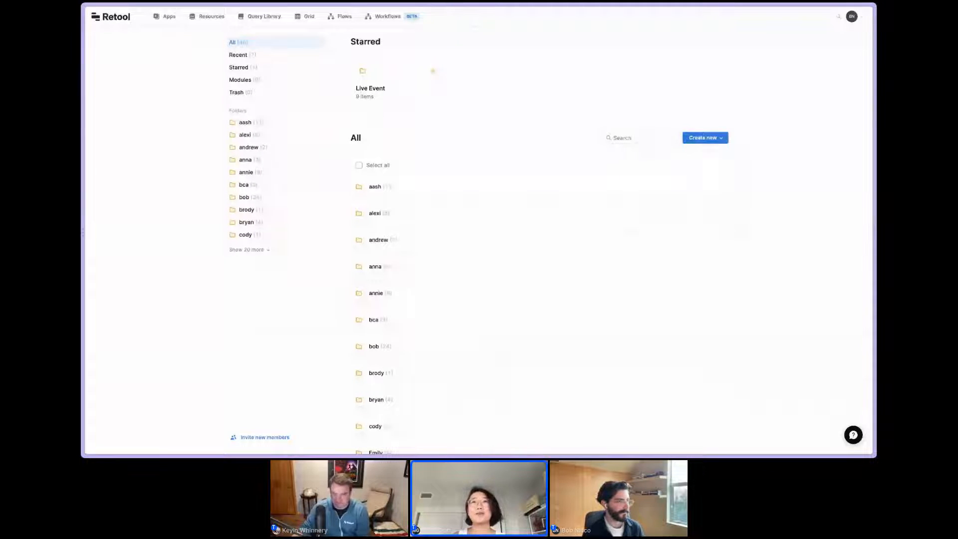
{"action": "left_click", "coordinate": [705, 137]}
{"action": "left_click", "coordinate": [648, 154]}
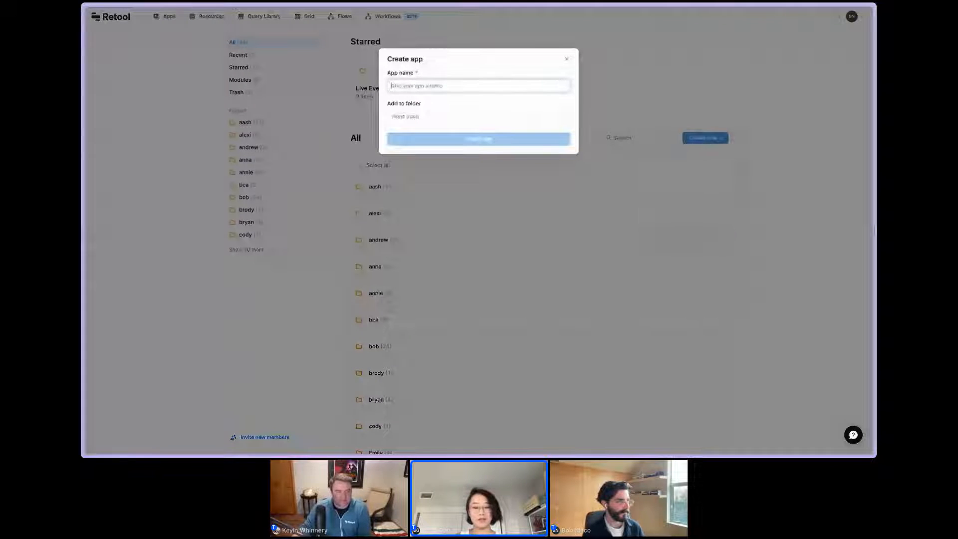
{"action": "type", "text": "Si"}
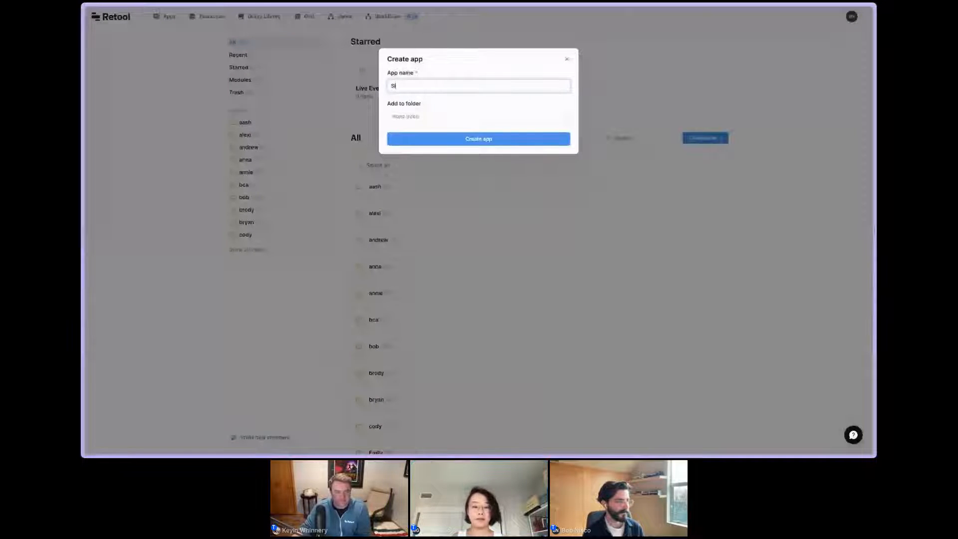
{"action": "type", "text": "debar"}
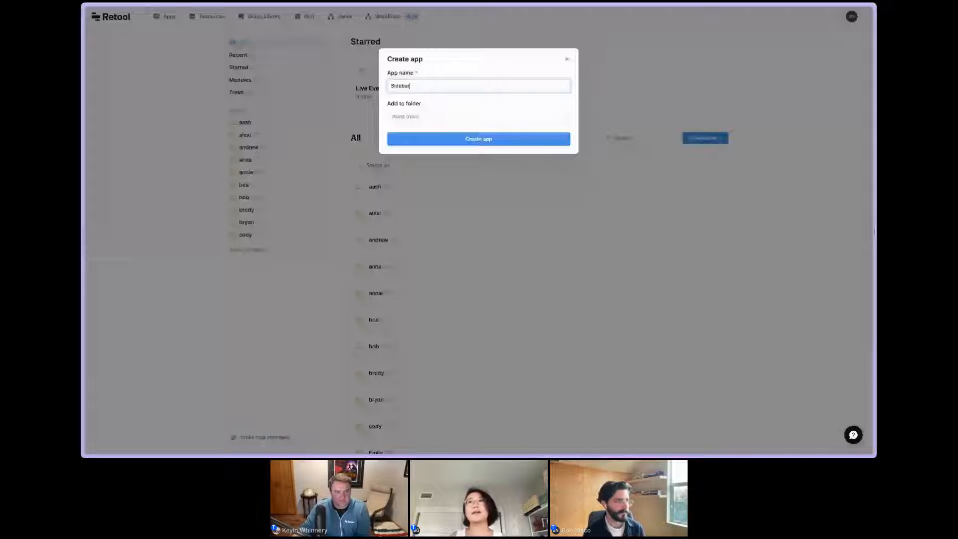
{"action": "key", "text": "Return"}
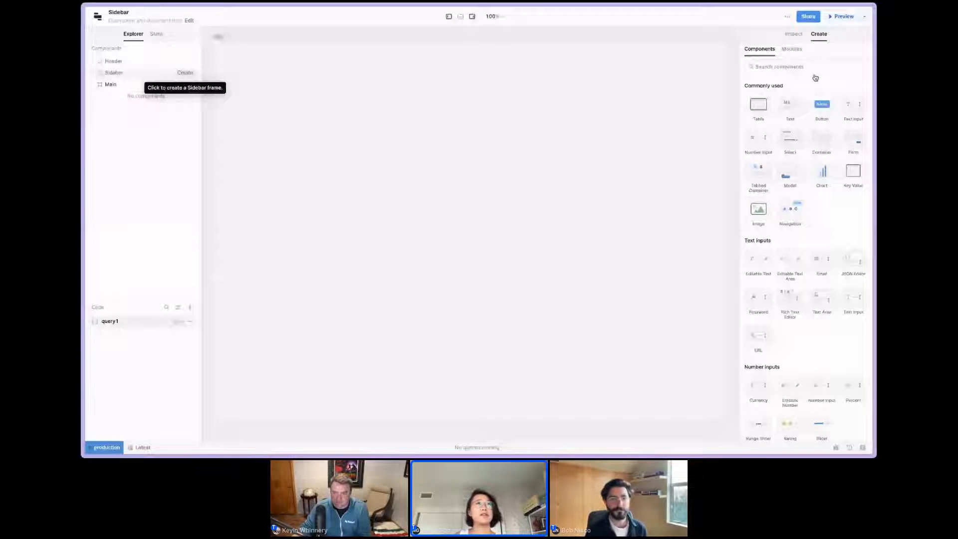
Create a Sidebar frame and replace the avatar in its footer with a Button component.
{"action": "left_click", "coordinate": [185, 73]}
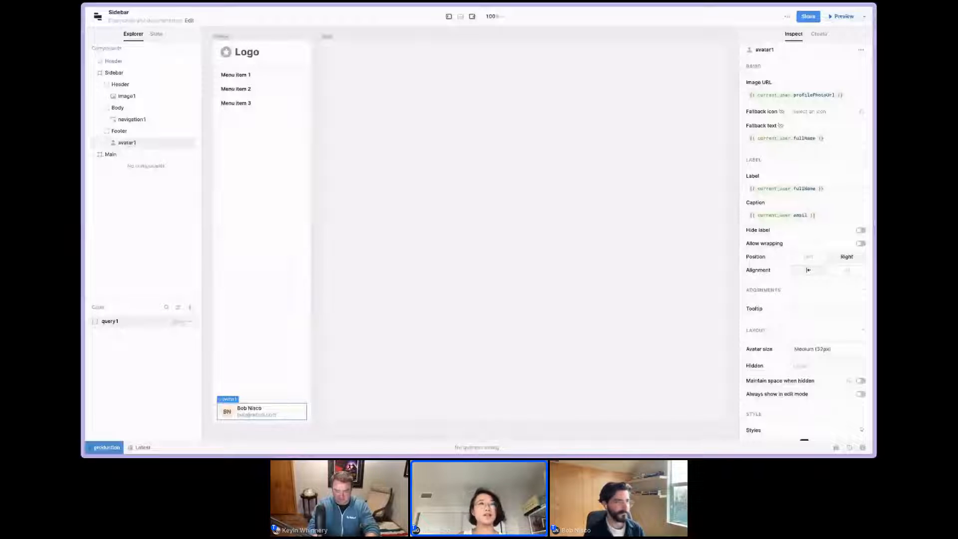
{"action": "key", "text": "Delete"}
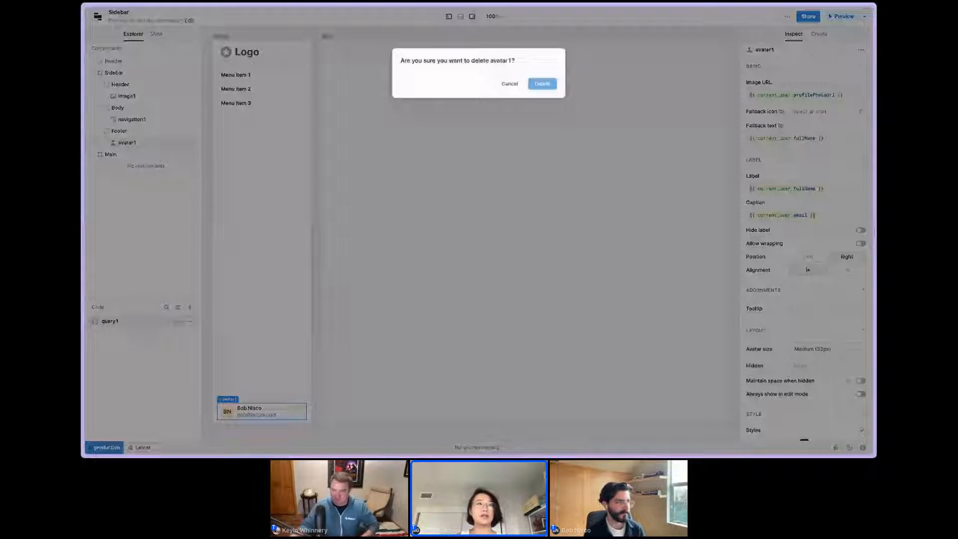
{"action": "key", "text": "Return"}
{"action": "left_click_drag", "start_coordinate": [821, 104], "coordinate": [262, 411]}
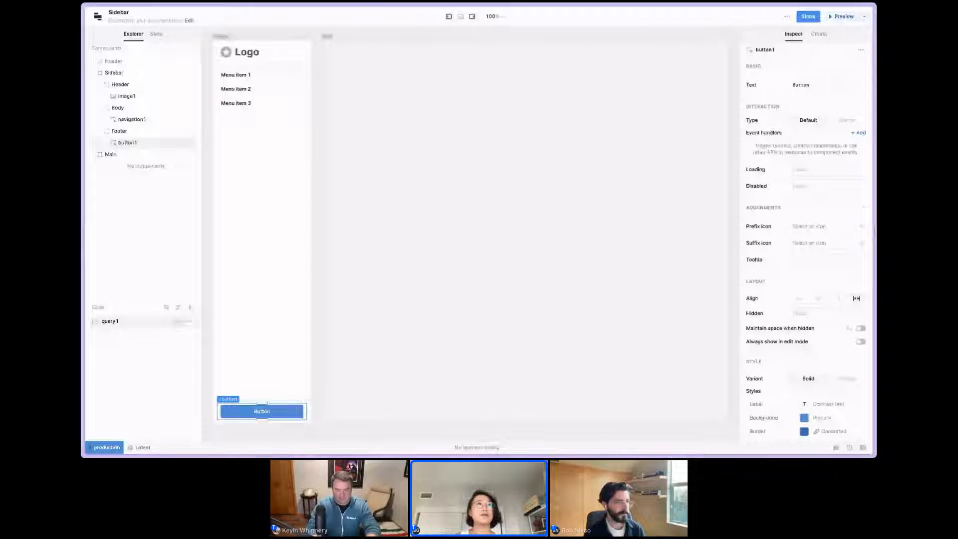
Add two nested menu items under Menu item 2 in the sidebar's navigation component.
{"action": "left_click", "coordinate": [242, 102]}
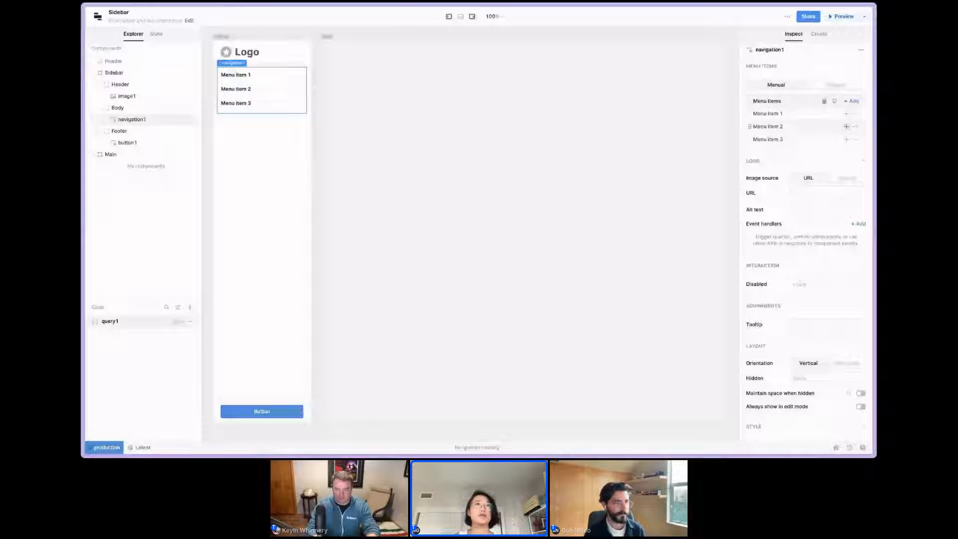
{"action": "left_click", "coordinate": [846, 126]}
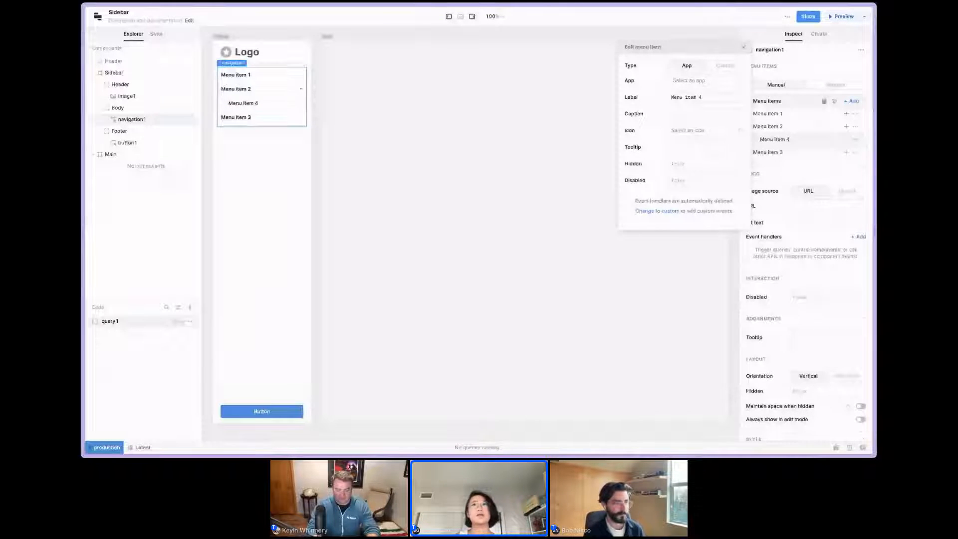
{"action": "left_click", "coordinate": [846, 126]}
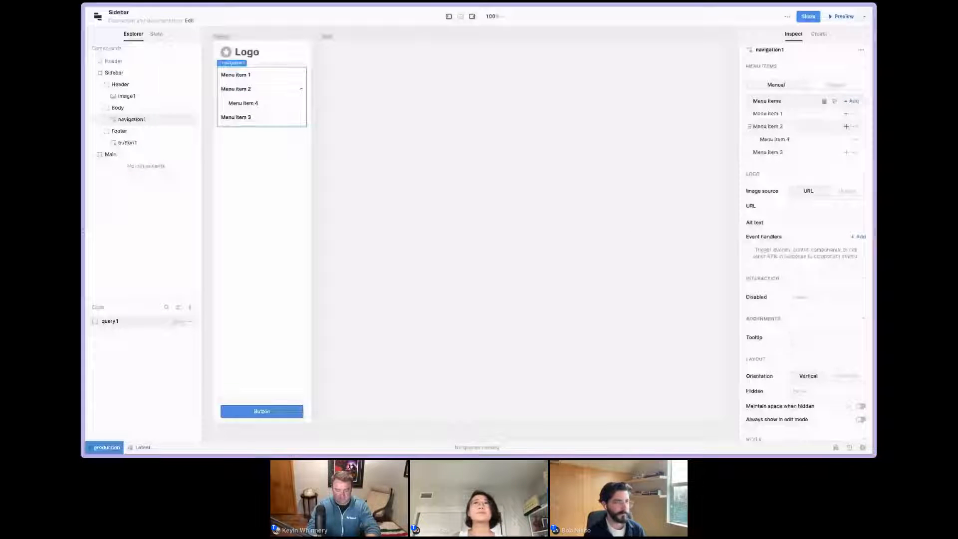
{"action": "left_click", "coordinate": [845, 126]}
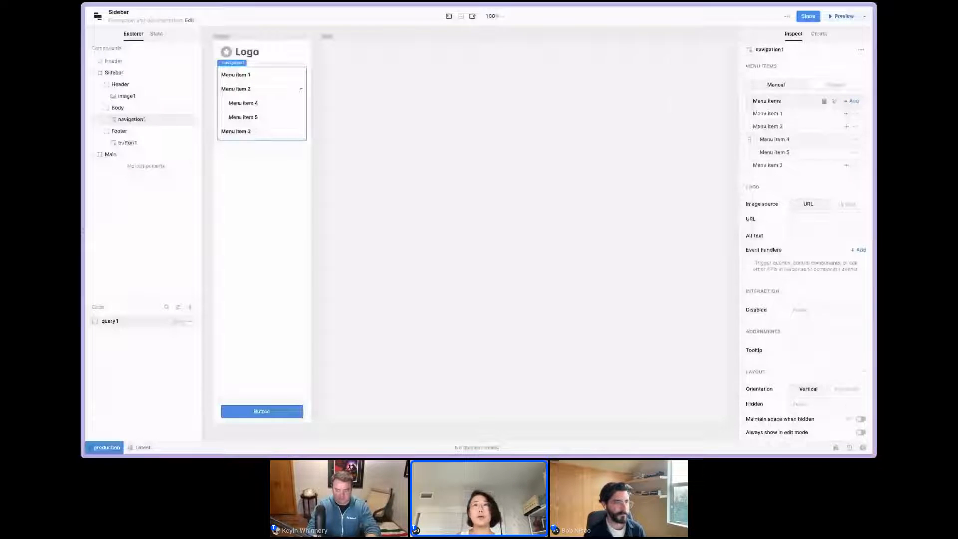
{"action": "key", "text": "Escape"}
Give Menu item 1 a filled alert-triangle icon and a custom click handler that triggers query1.
{"action": "left_click", "coordinate": [784, 113]}
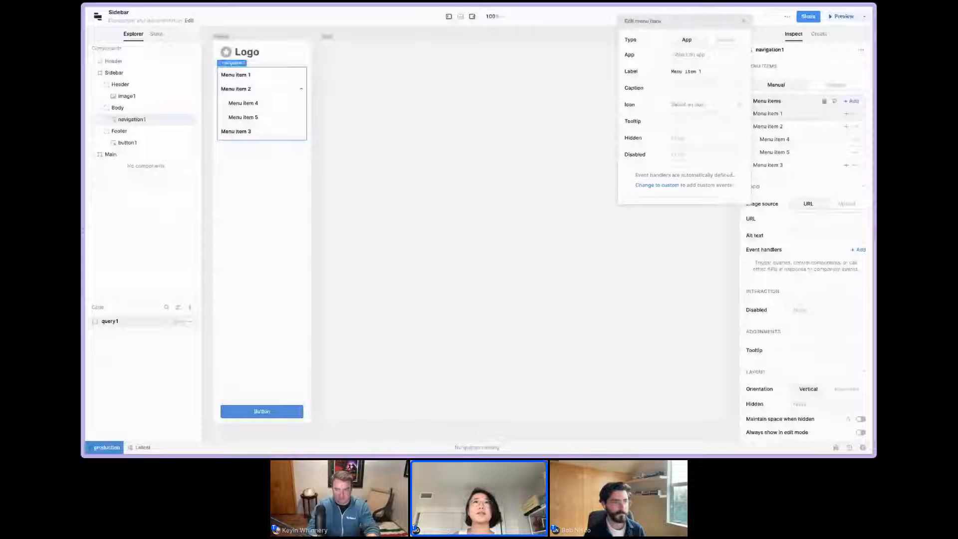
{"action": "left_click", "coordinate": [699, 105]}
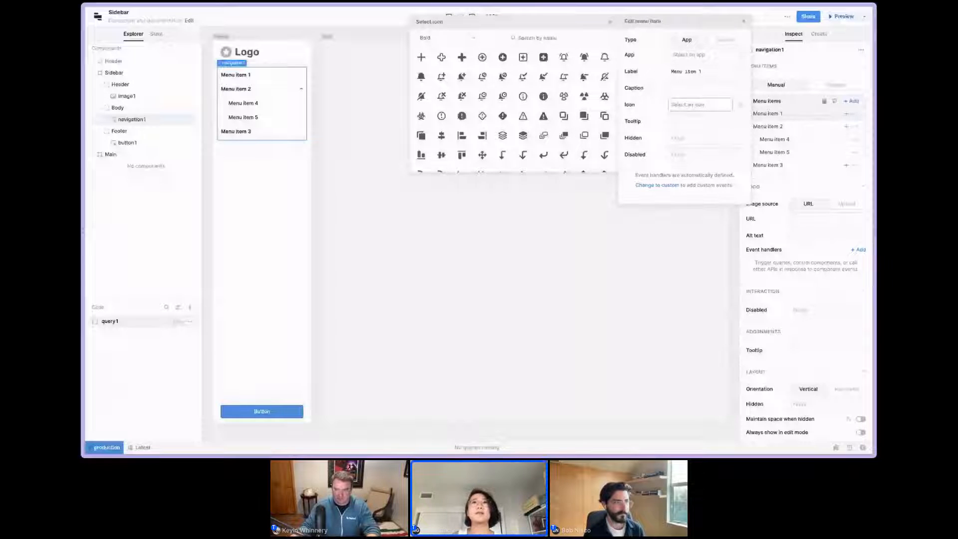
{"action": "left_click", "coordinate": [543, 115]}
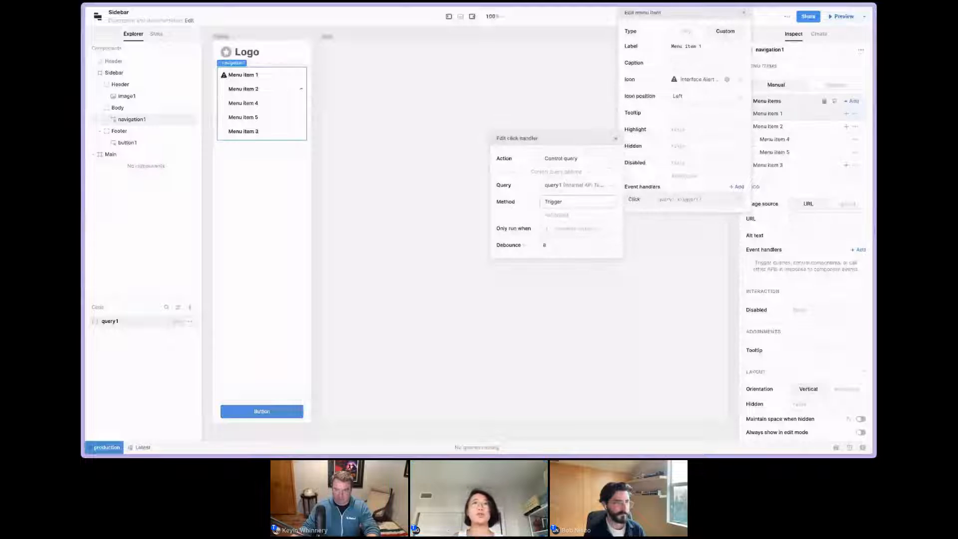
Examine the actions available for Menu item 1's click handler, leaving the handler unedited.
{"action": "left_click", "coordinate": [577, 157]}
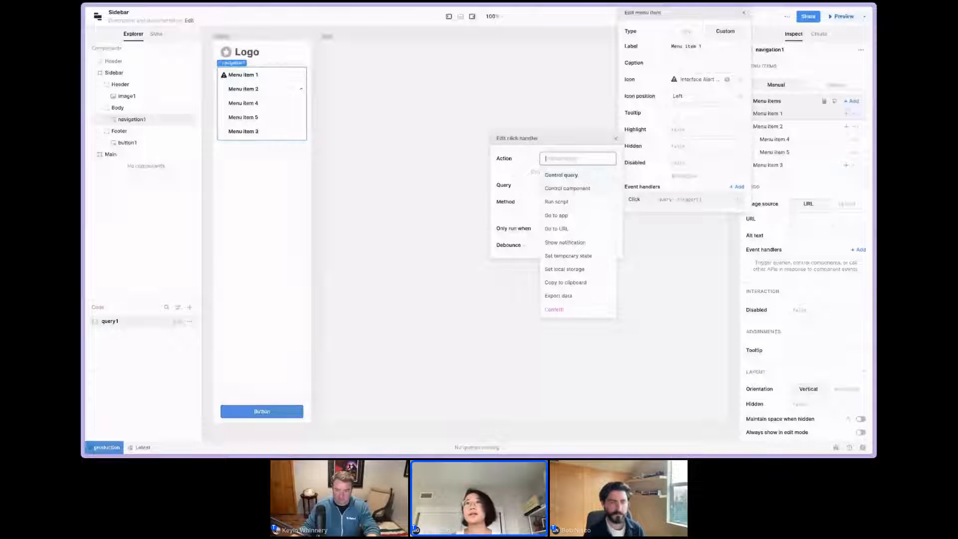
{"action": "key", "text": "Escape"}
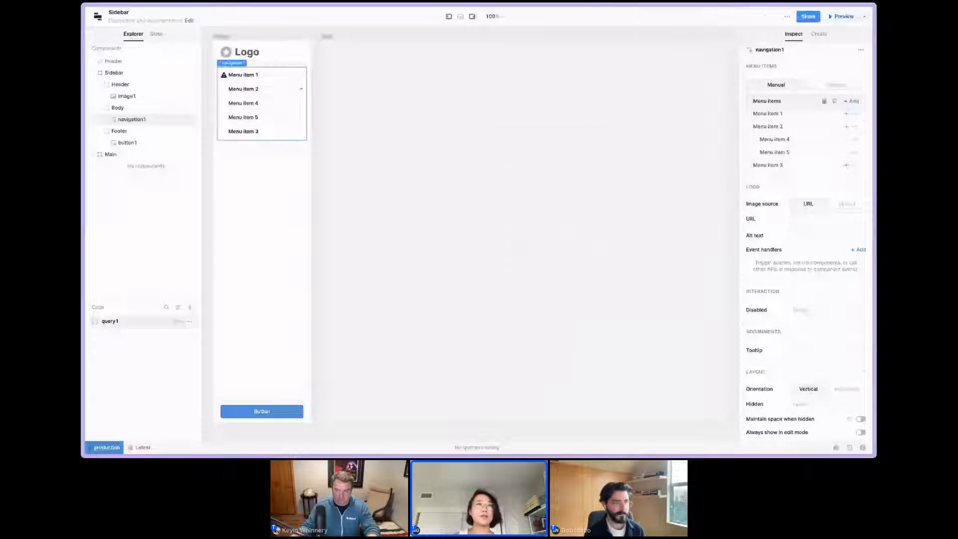
{"action": "key", "text": "Escape"}
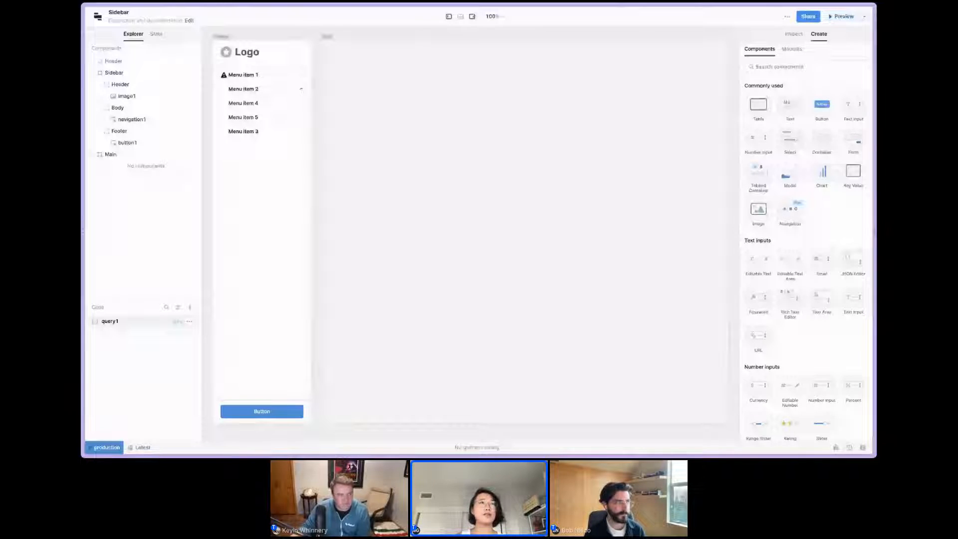
Show the Sidebar frame on mobile using the automatic mobile setup, and preview the app before returning to editing.
{"action": "left_click", "coordinate": [793, 34]}
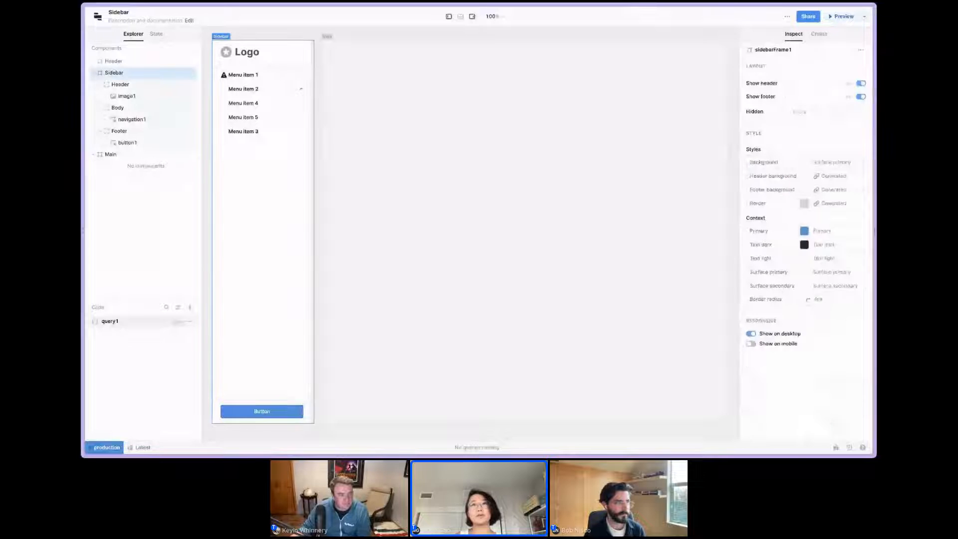
{"action": "left_click", "coordinate": [751, 344]}
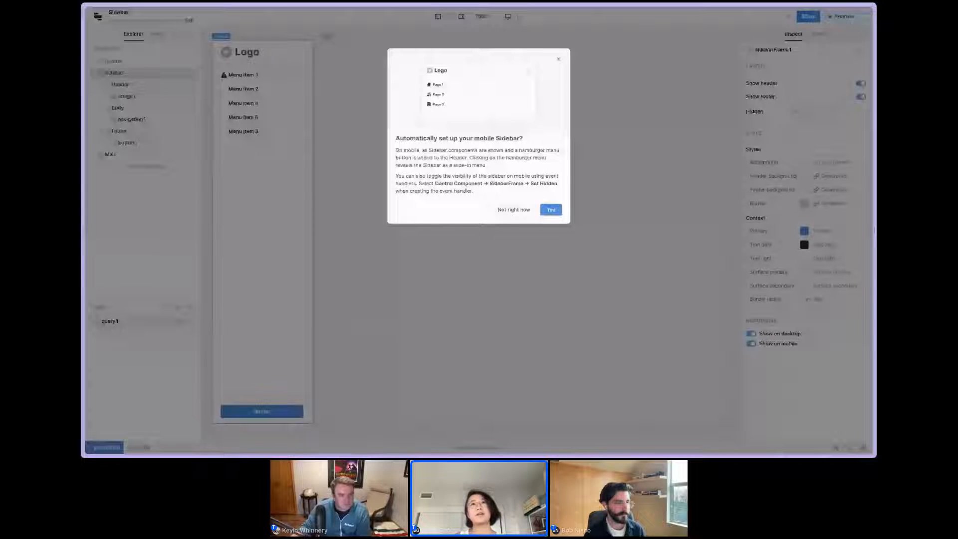
{"action": "left_click", "coordinate": [551, 210]}
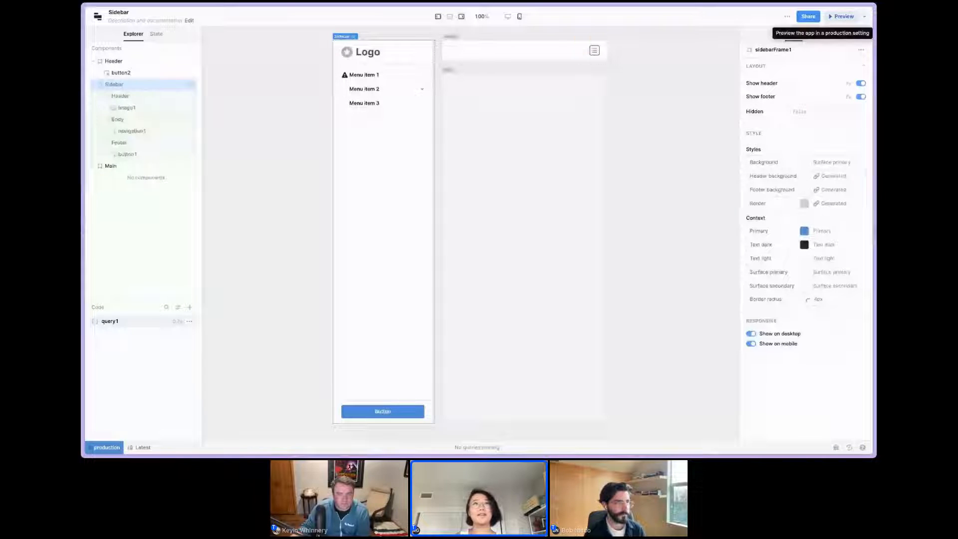
{"action": "left_click", "coordinate": [842, 17]}
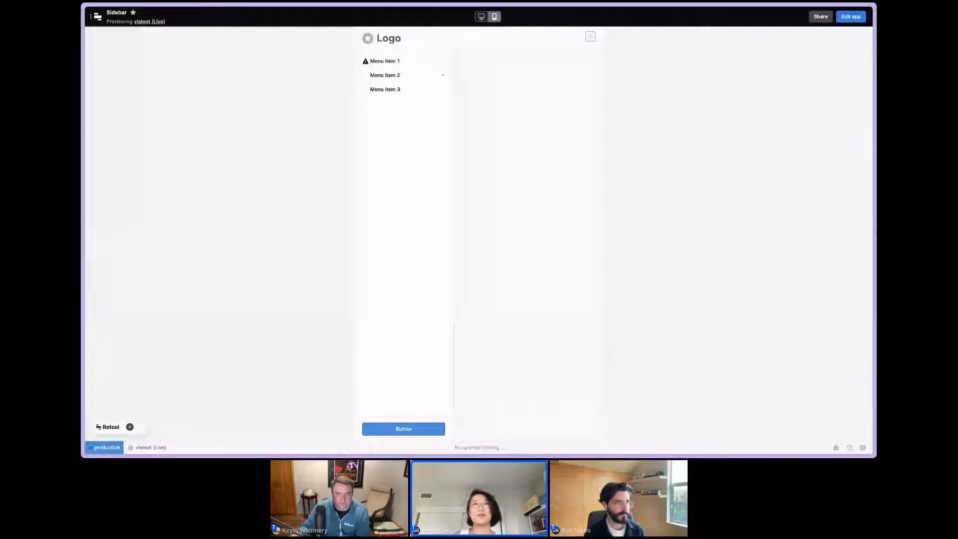
{"action": "left_click", "coordinate": [850, 17]}
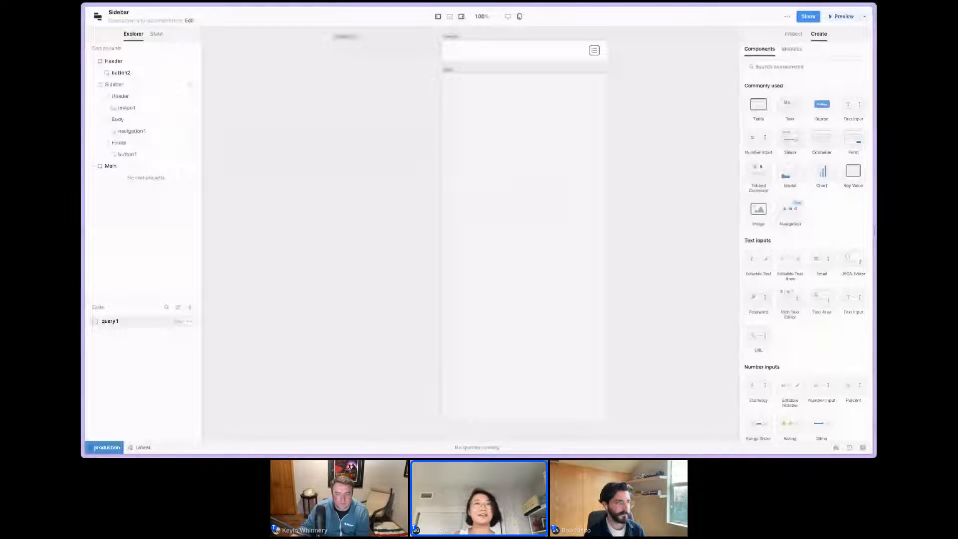
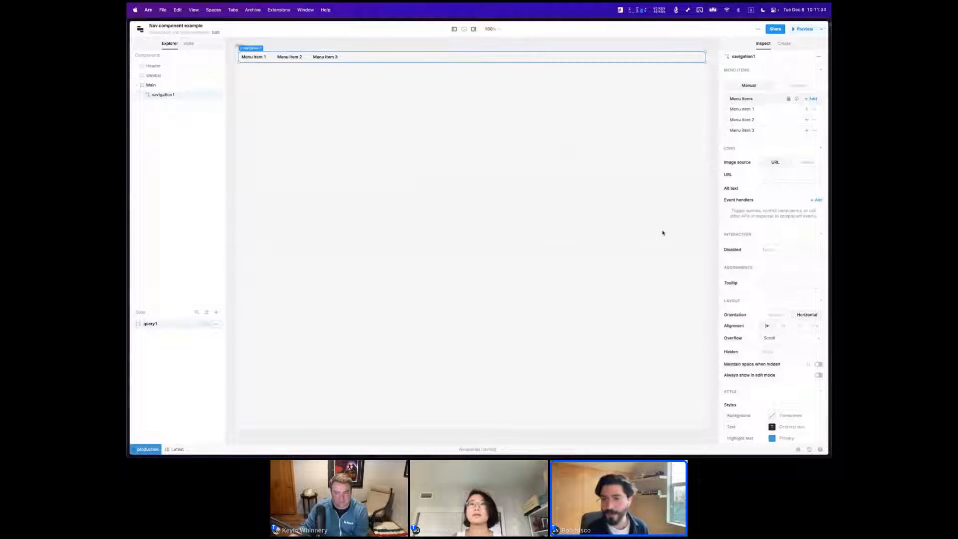
Try the vertical orientation and centered alignment on the navigation component in Main, returning it to horizontal and left-aligned.
{"action": "left_click", "coordinate": [782, 317]}
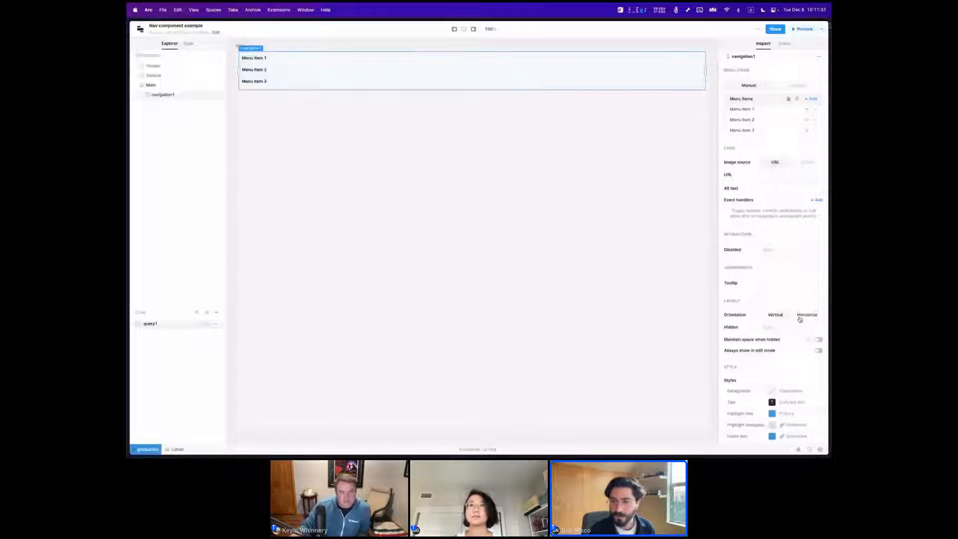
{"action": "left_click", "coordinate": [800, 317]}
{"action": "left_click", "coordinate": [785, 327]}
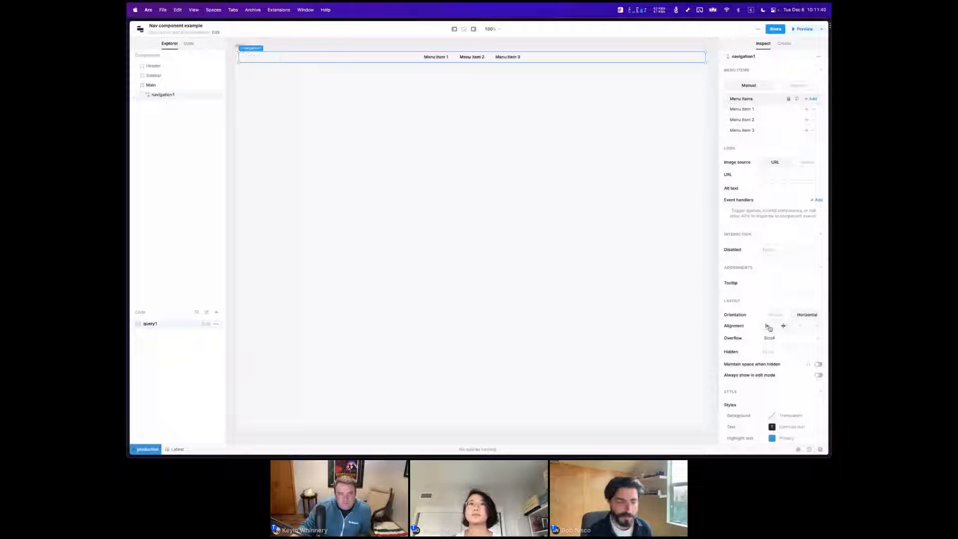
{"action": "left_click", "coordinate": [768, 326]}
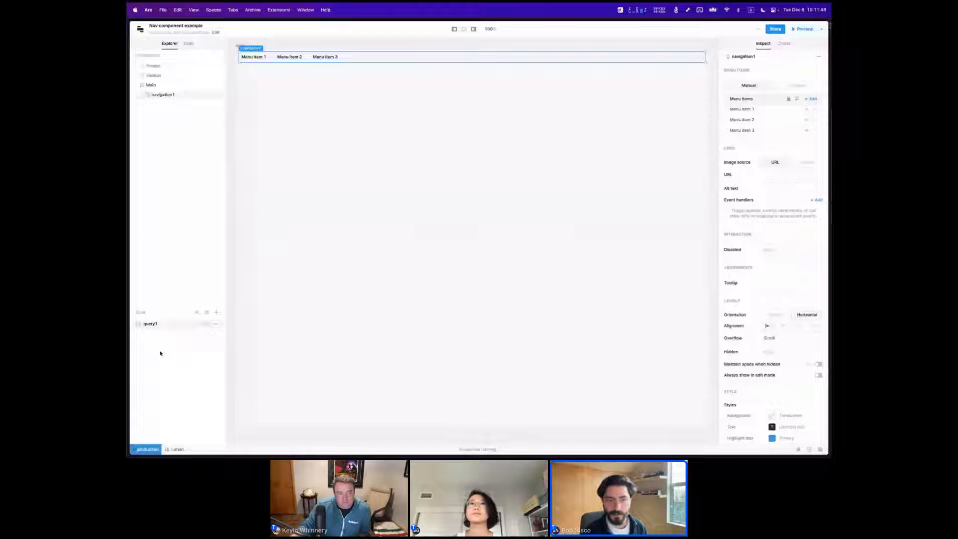
Open query1, run its GET request to the internal API, and enlarge the response area.
{"action": "left_click", "coordinate": [141, 324]}
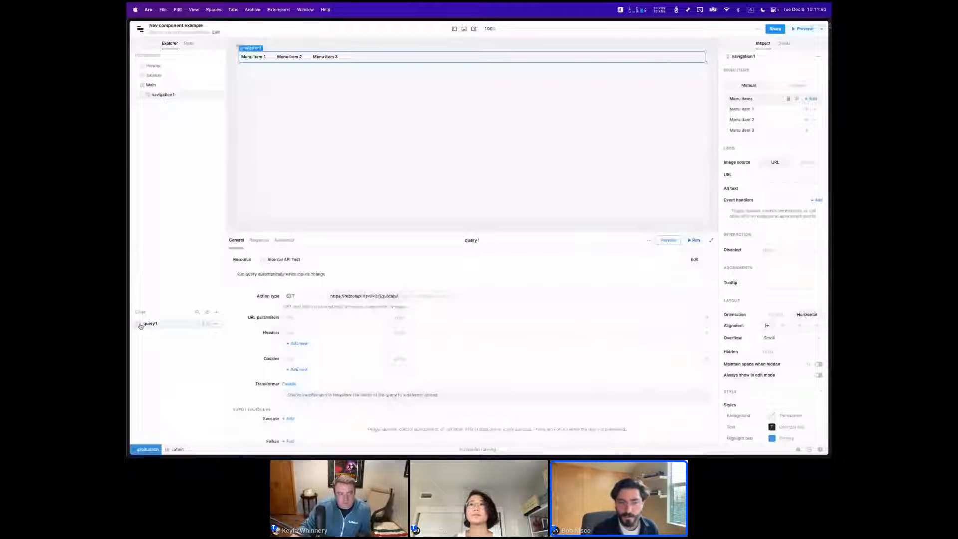
{"action": "double_click", "coordinate": [389, 296]}
{"action": "left_click", "coordinate": [388, 297]}
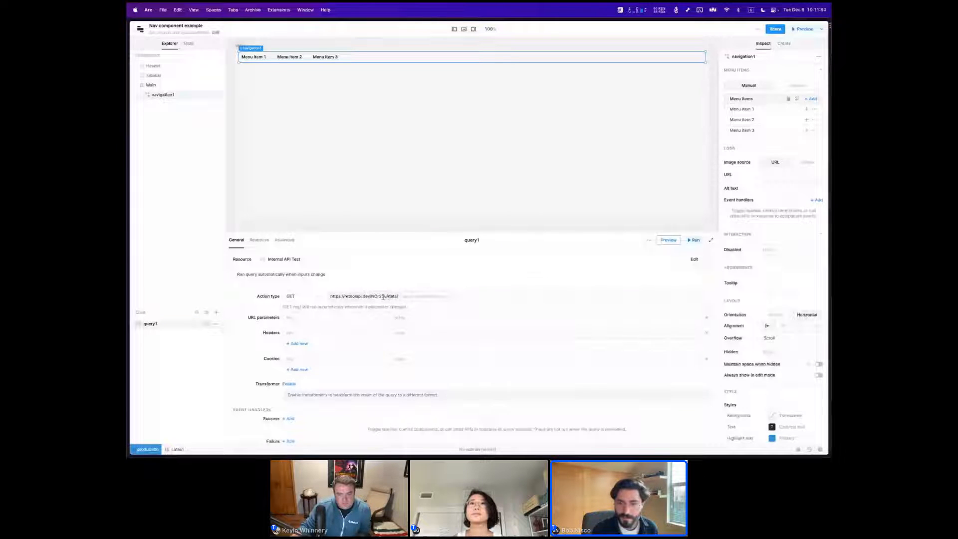
{"action": "left_click", "coordinate": [695, 240]}
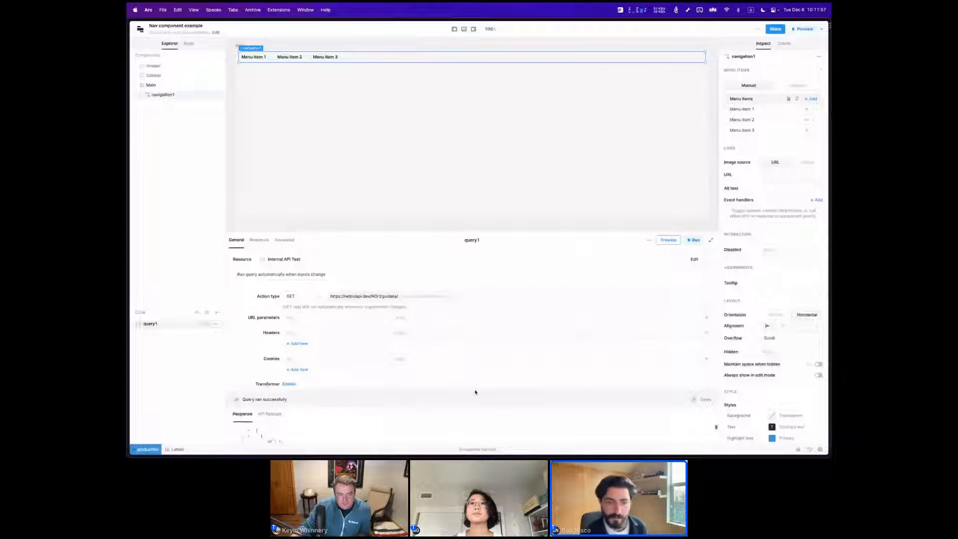
{"action": "left_click_drag", "start_coordinate": [475, 392], "coordinate": [476, 325]}
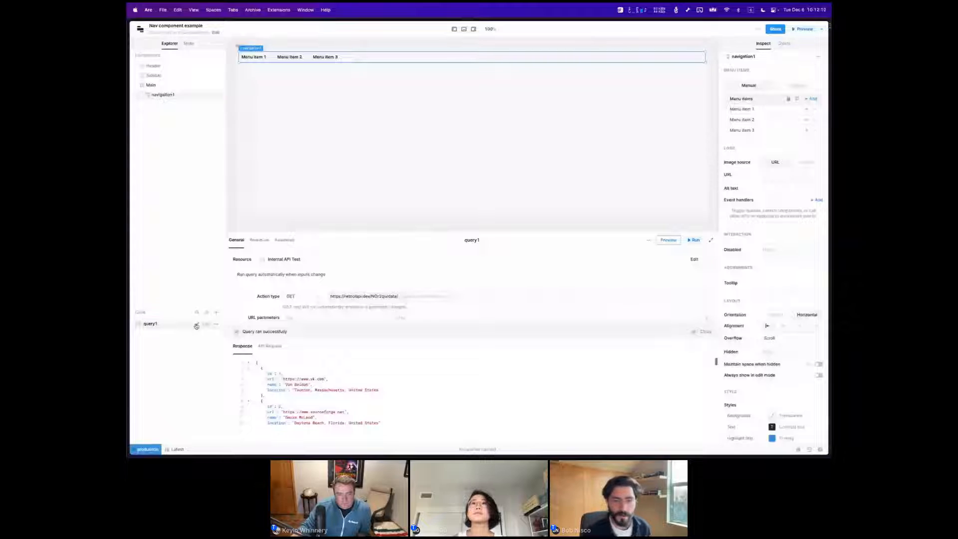
Rename query1 as getCustomers and look through the customer records in its response.
{"action": "left_click", "coordinate": [196, 325]}
{"action": "type", "text": "getCustom"}
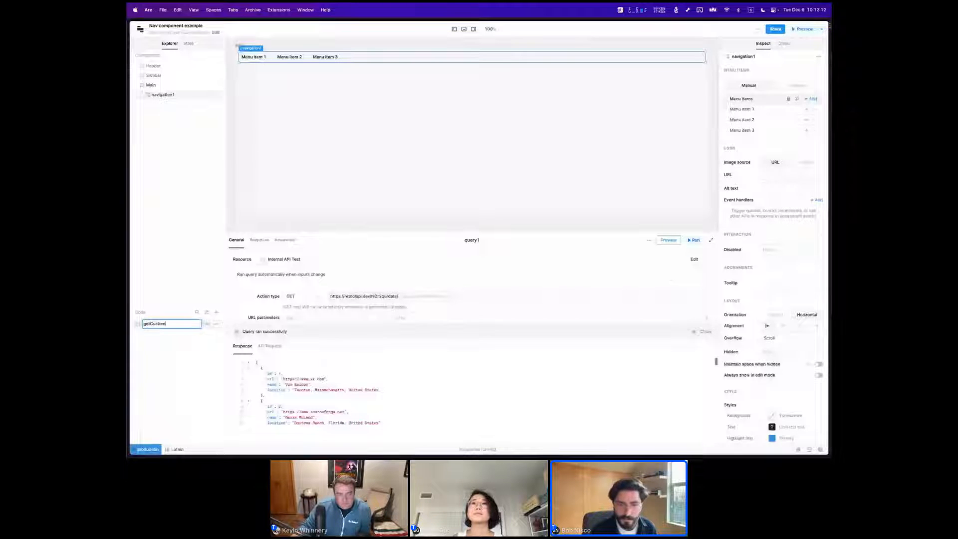
{"action": "type", "text": "ers"}
{"action": "key", "text": "Return"}
{"action": "scroll", "coordinate": [369, 382], "scroll_direction": "down", "scroll_amount": 3}
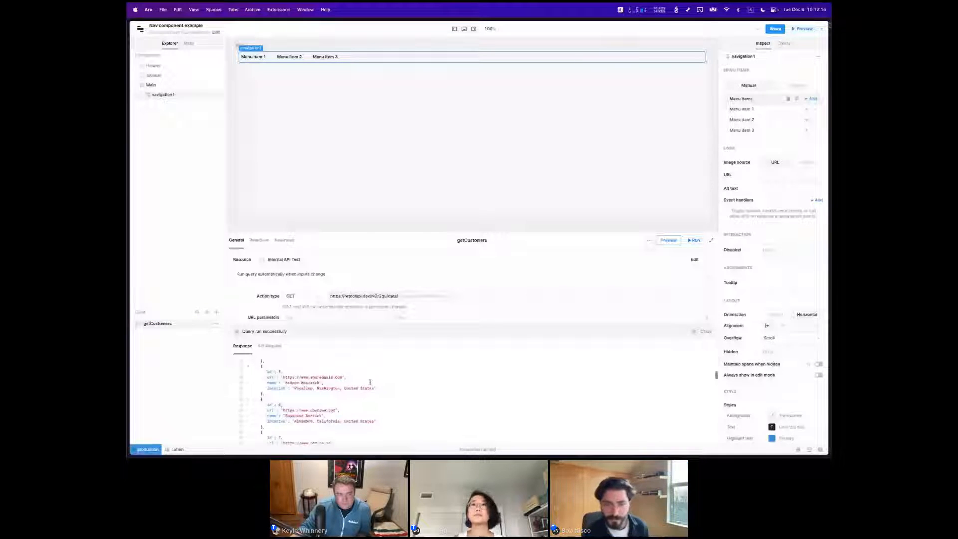
{"action": "scroll", "coordinate": [372, 386], "scroll_direction": "down", "scroll_amount": 8}
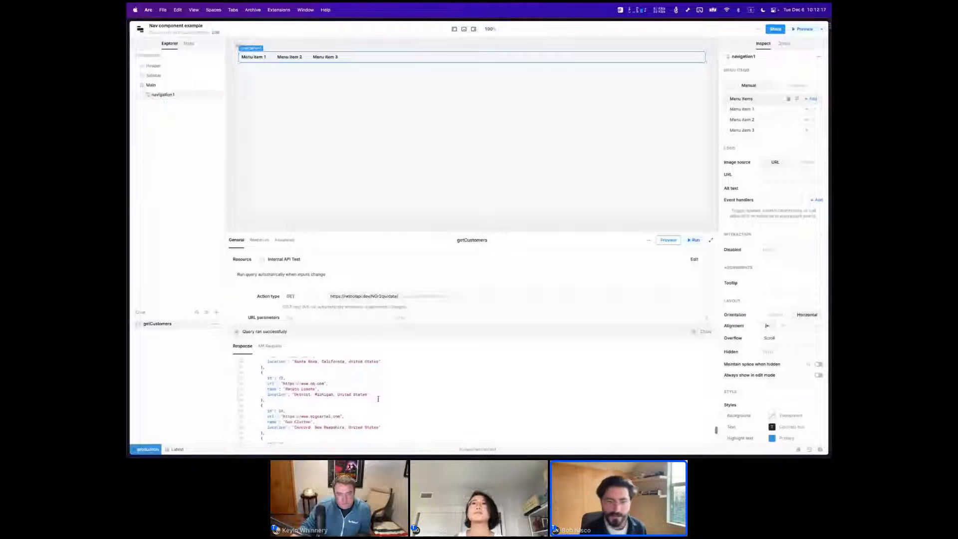
{"action": "scroll", "coordinate": [372, 398], "scroll_direction": "down", "scroll_amount": 3}
{"action": "scroll", "coordinate": [366, 397], "scroll_direction": "down", "scroll_amount": 2}
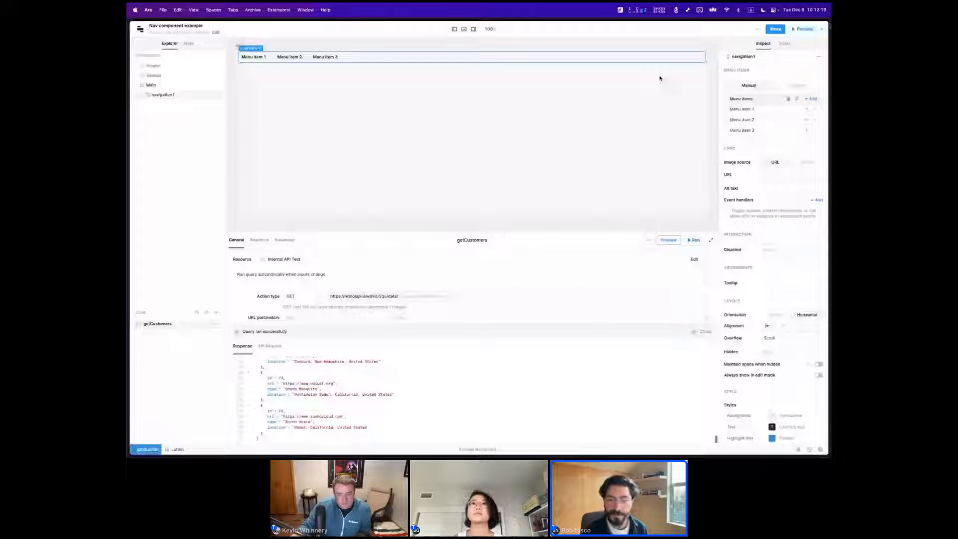
{"action": "scroll", "coordinate": [519, 387], "scroll_direction": "up", "scroll_amount": 15}
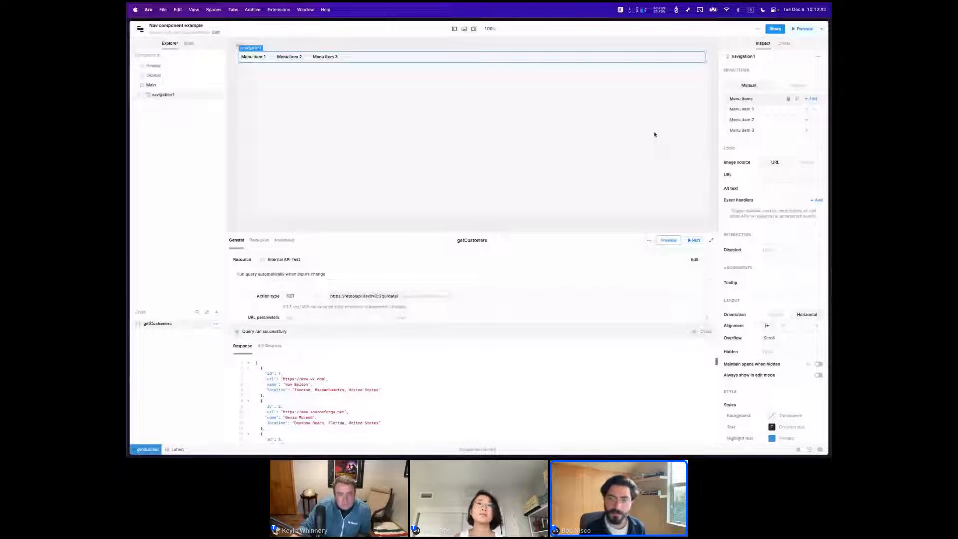
Switch the navigation's menu items to mapped mode with getCustomers as the data source.
{"action": "left_click", "coordinate": [788, 88]}
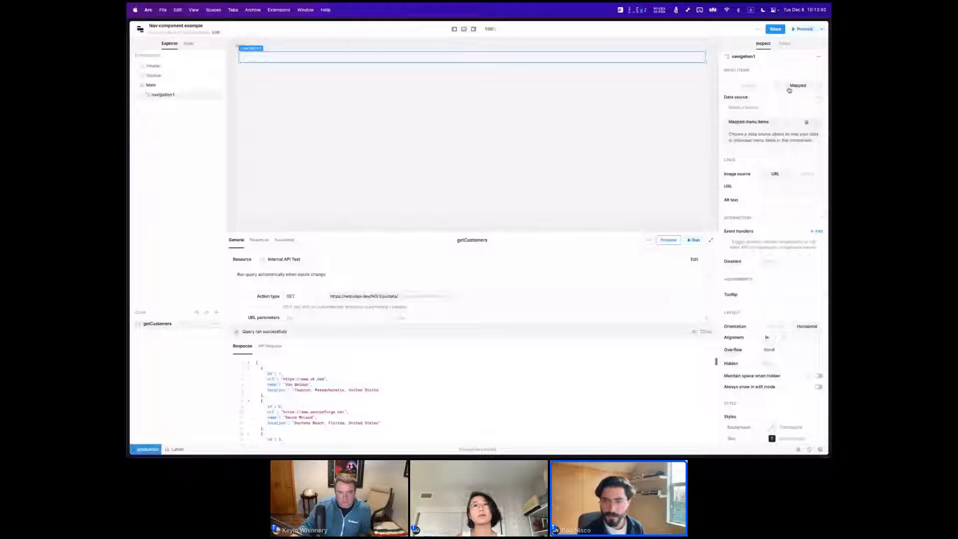
{"action": "left_click", "coordinate": [754, 108]}
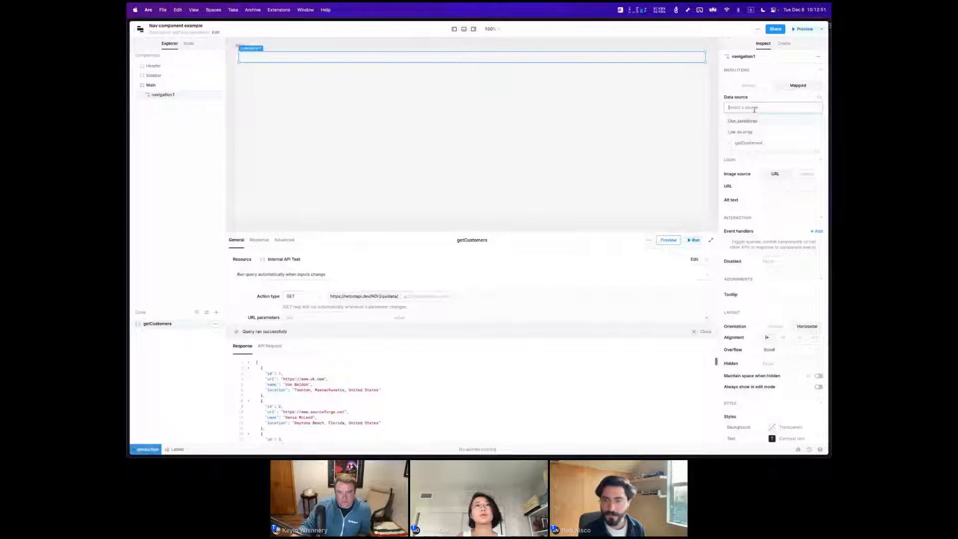
{"action": "left_click", "coordinate": [747, 143]}
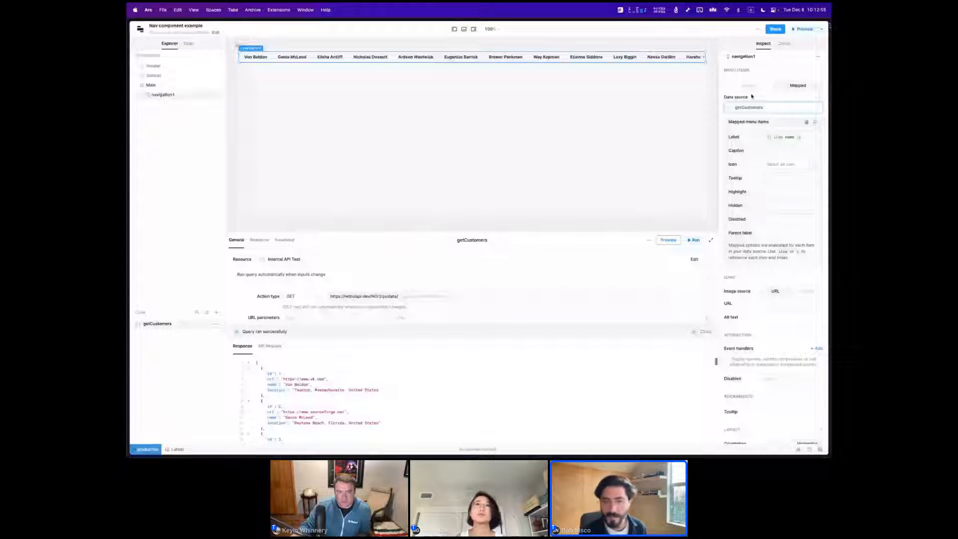
{"action": "mouse_move", "coordinate": [780, 135]}
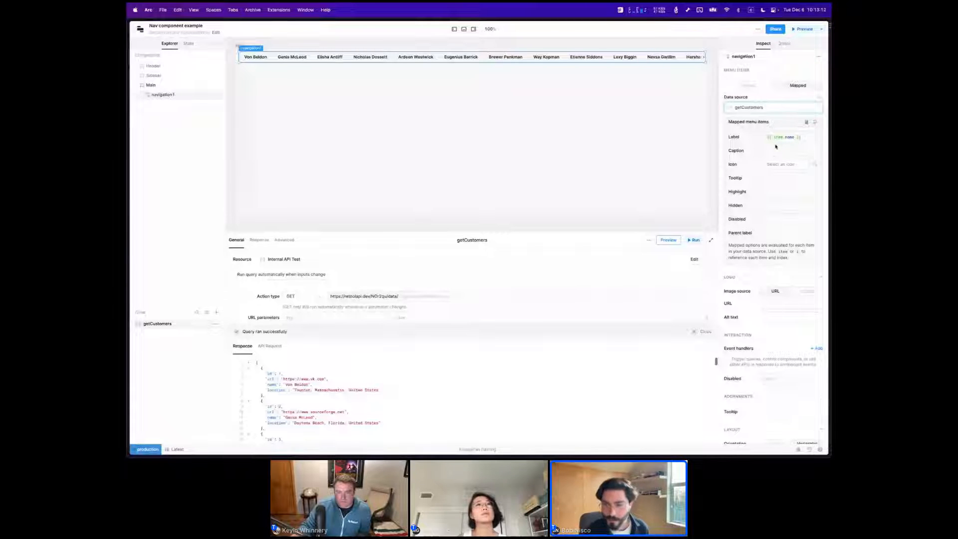
Set the mapped menu items' parent label to {{ item.location.split(',')[1] }} so customers are grouped by state.
{"action": "left_click", "coordinate": [778, 236]}
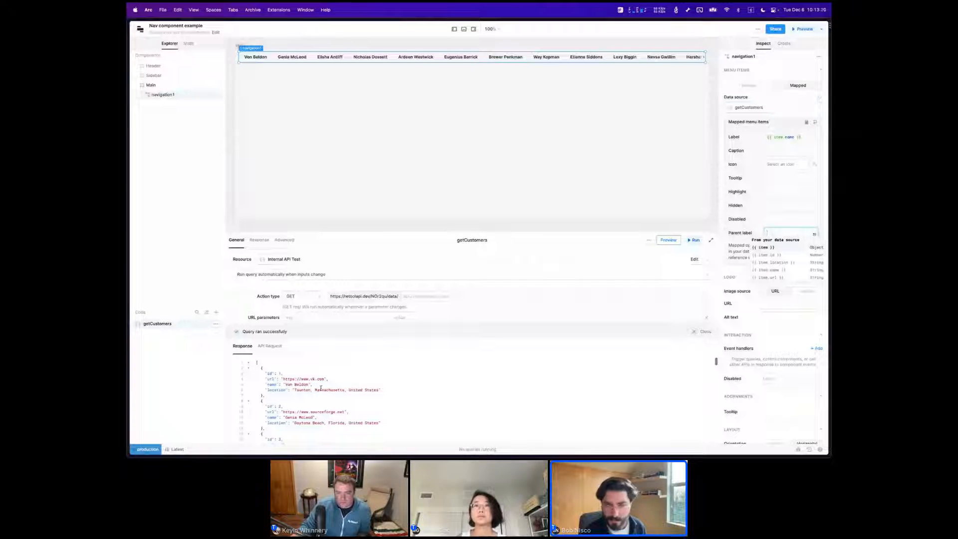
{"action": "scroll", "coordinate": [318, 390], "scroll_direction": "down", "scroll_amount": 1}
{"action": "scroll", "coordinate": [319, 390], "scroll_direction": "down", "scroll_amount": 5}
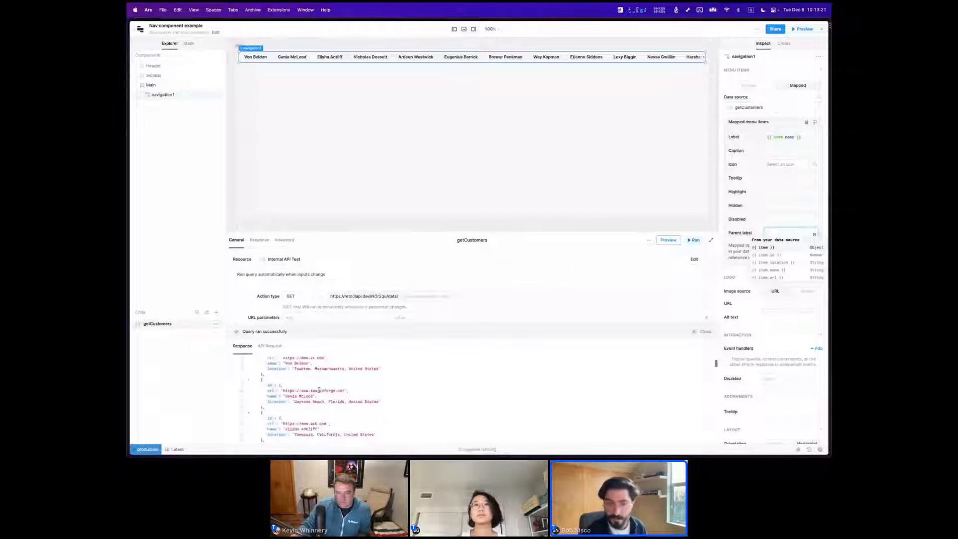
{"action": "scroll", "coordinate": [322, 391], "scroll_direction": "down", "scroll_amount": 3}
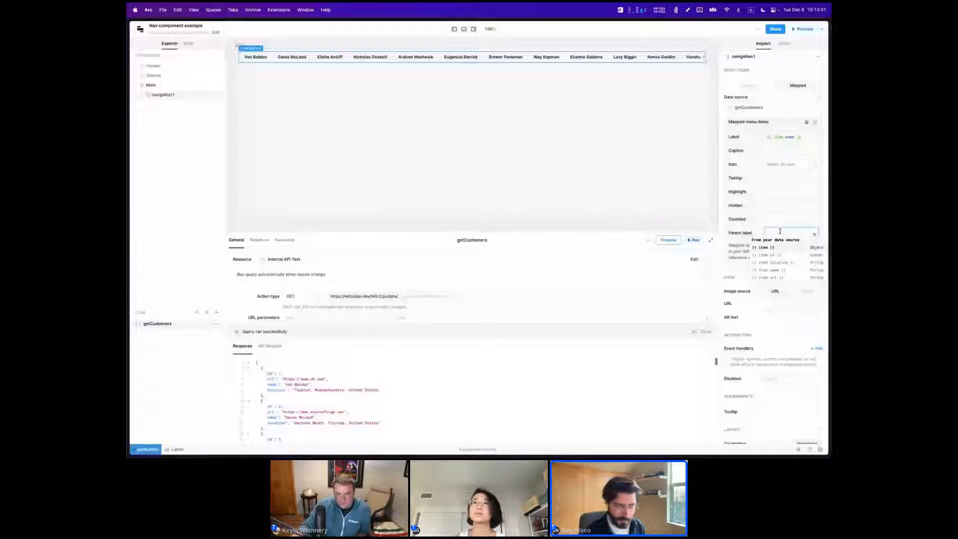
{"action": "type", "text": "{{ ite"}
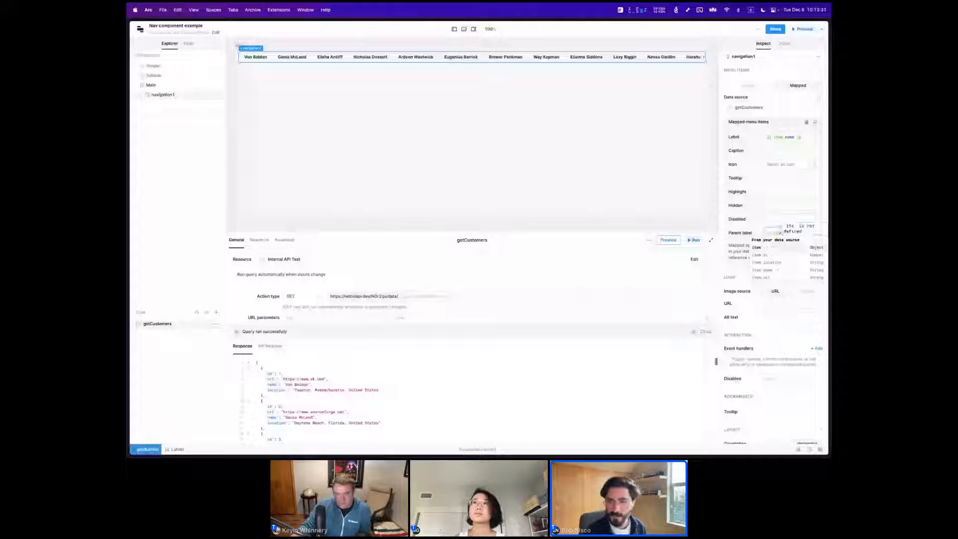
{"action": "type", "text": "m.location"}
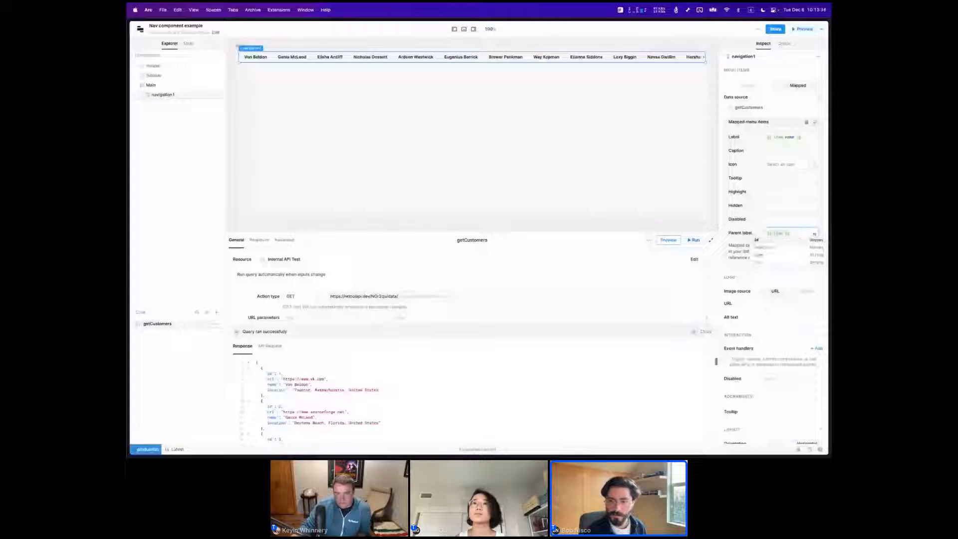
{"action": "type", "text": ".split("}
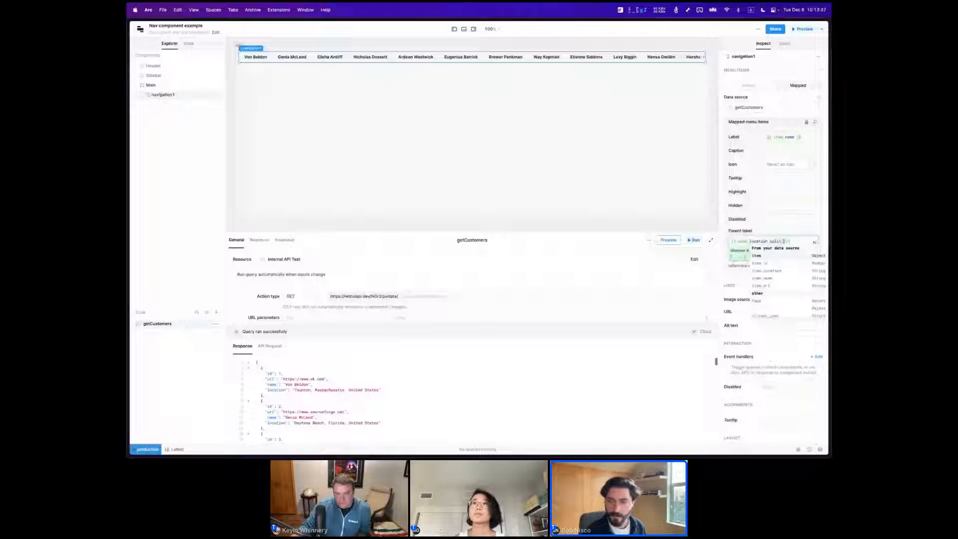
{"action": "type", "text": "',')[1]"}
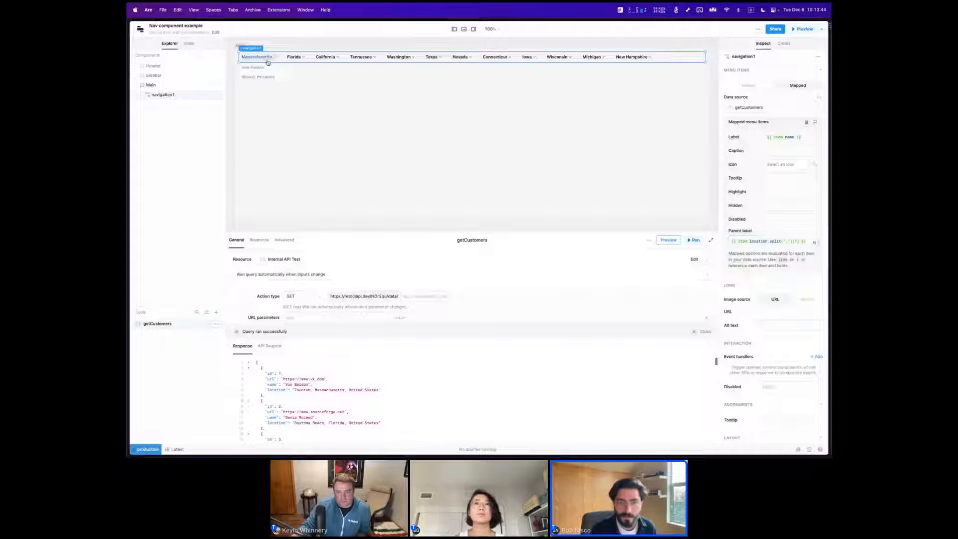
Check the customers nested under the Massachusetts, Florida, California, Tennessee and Washington menus.
{"action": "left_click", "coordinate": [283, 60]}
{"action": "left_click", "coordinate": [294, 57]}
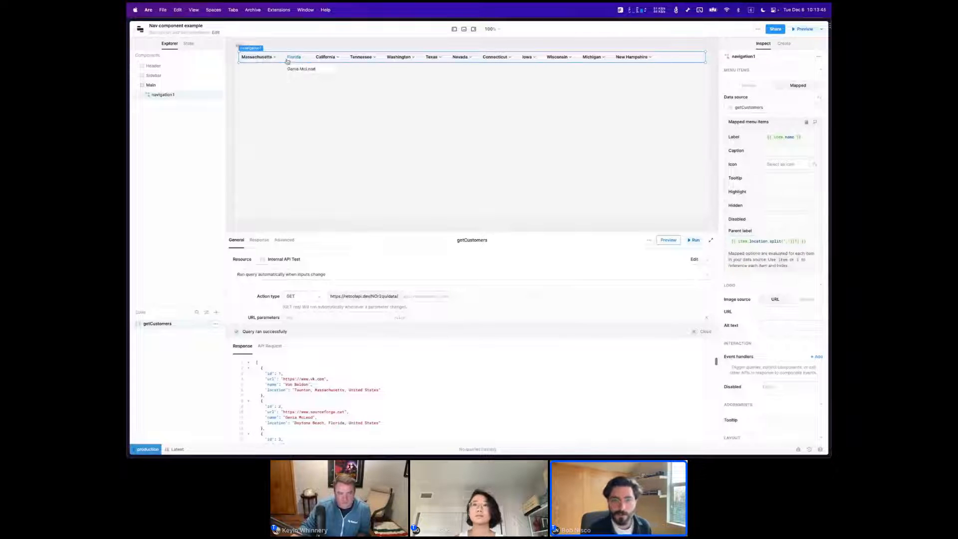
{"action": "left_click", "coordinate": [336, 61]}
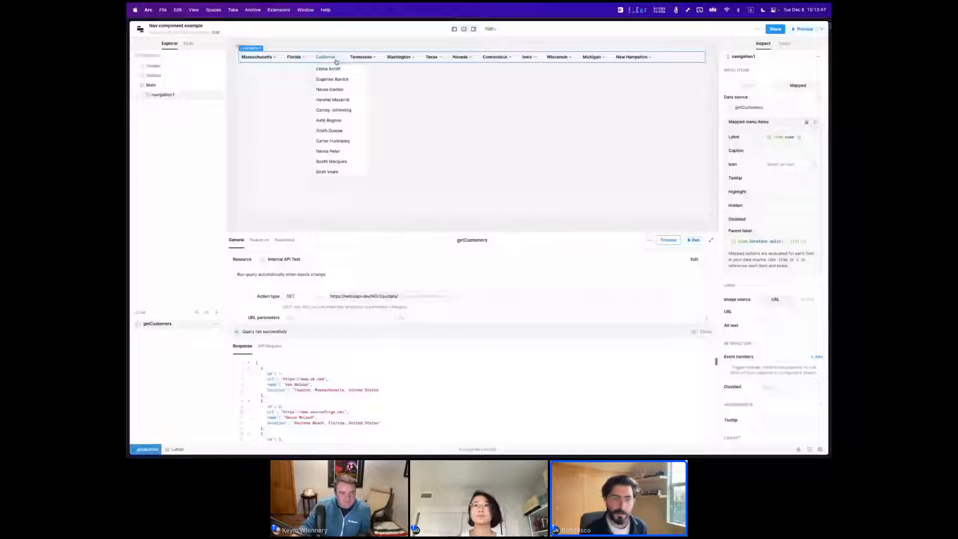
{"action": "left_click", "coordinate": [363, 58]}
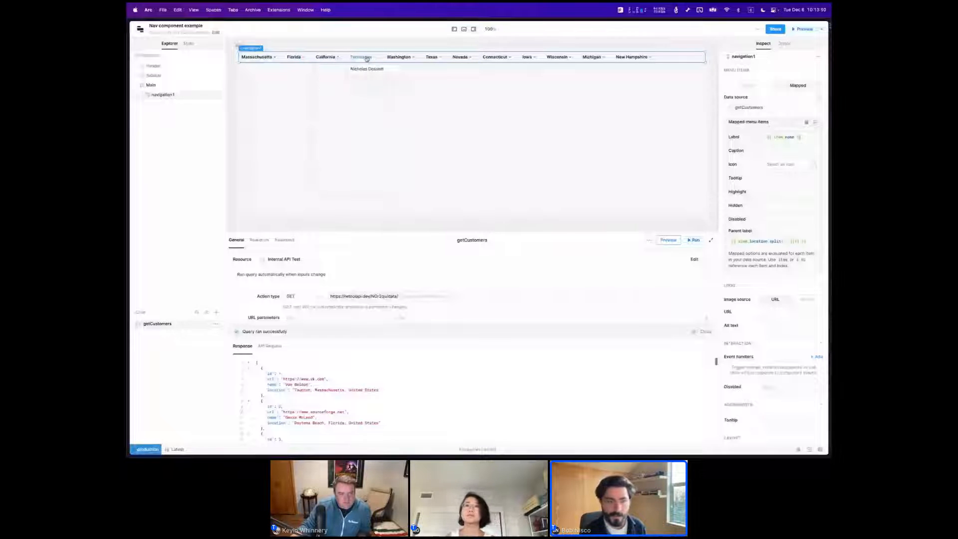
{"action": "left_click", "coordinate": [399, 57]}
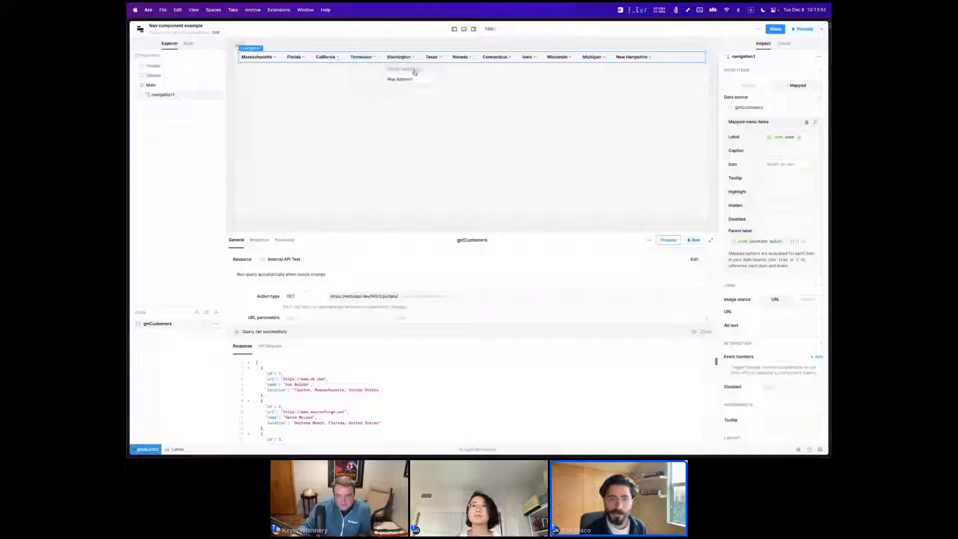
{"action": "left_click", "coordinate": [616, 85]}
{"action": "left_click", "coordinate": [673, 58]}
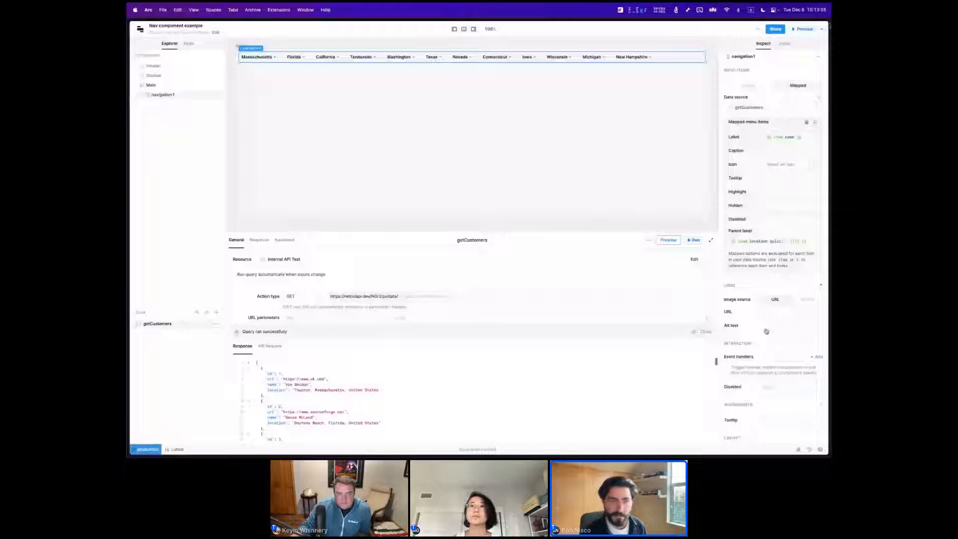
Set the navigation's orientation to vertical and check the items nested under Florida, California and Washington.
{"action": "scroll", "coordinate": [766, 331], "scroll_direction": "down", "scroll_amount": 5}
{"action": "left_click", "coordinate": [775, 240]}
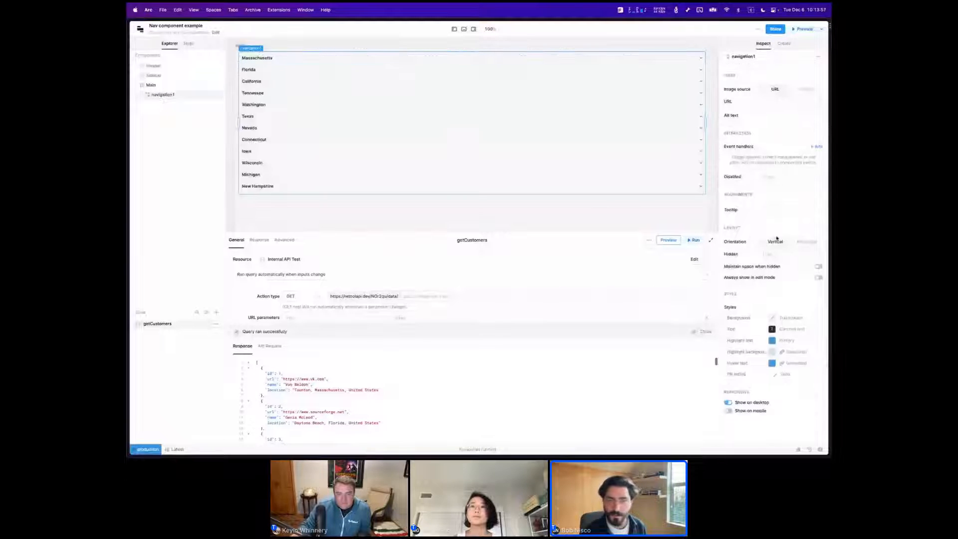
{"action": "left_click", "coordinate": [357, 73]}
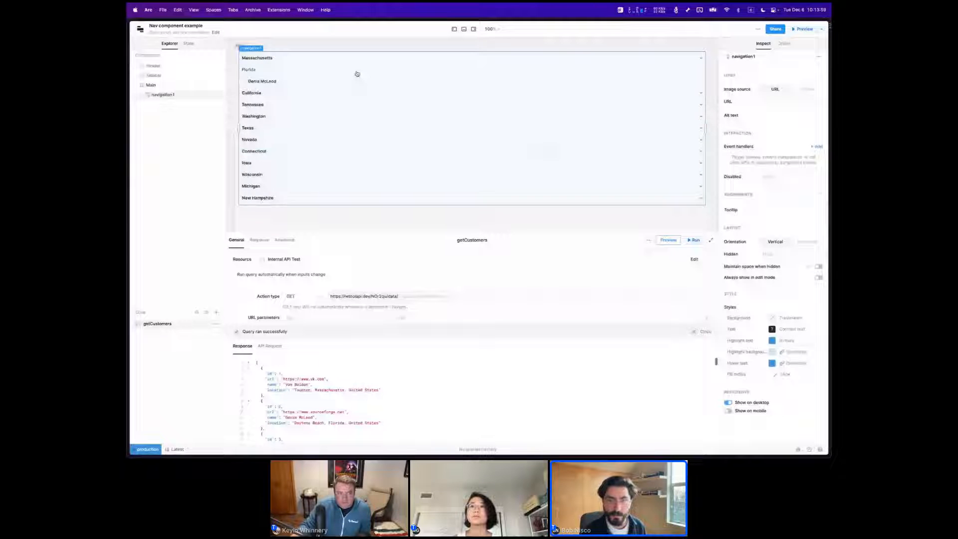
{"action": "left_click", "coordinate": [357, 74]}
{"action": "left_click", "coordinate": [358, 84]}
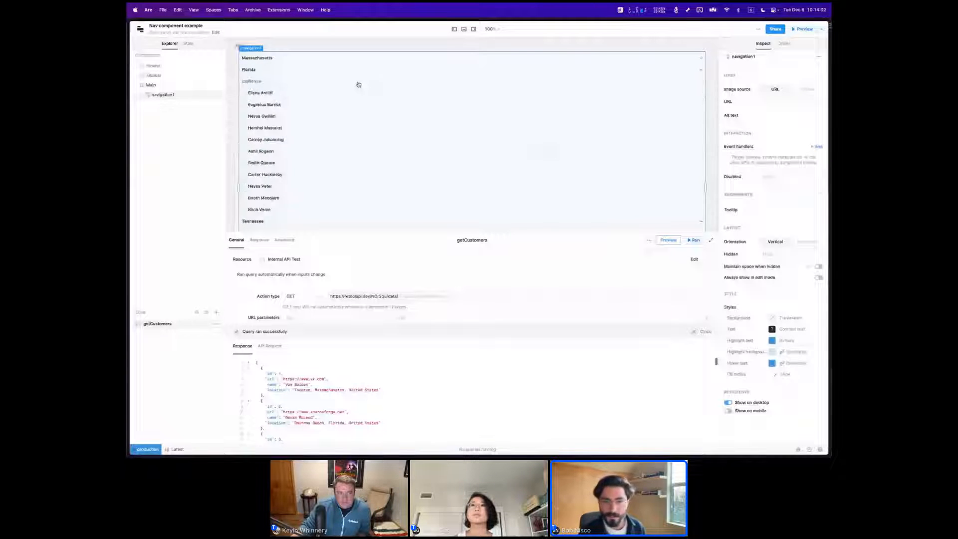
{"action": "left_click", "coordinate": [356, 84]}
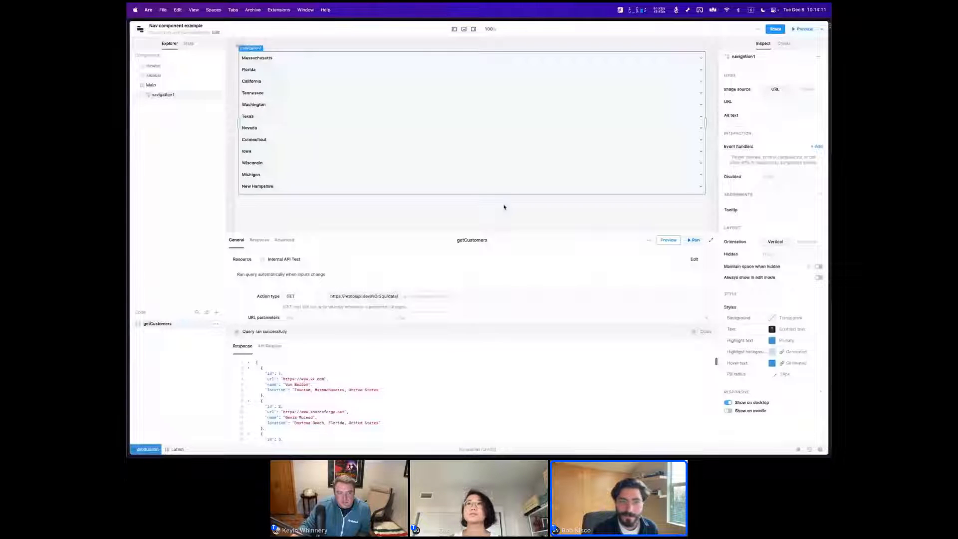
{"action": "left_click", "coordinate": [462, 105]}
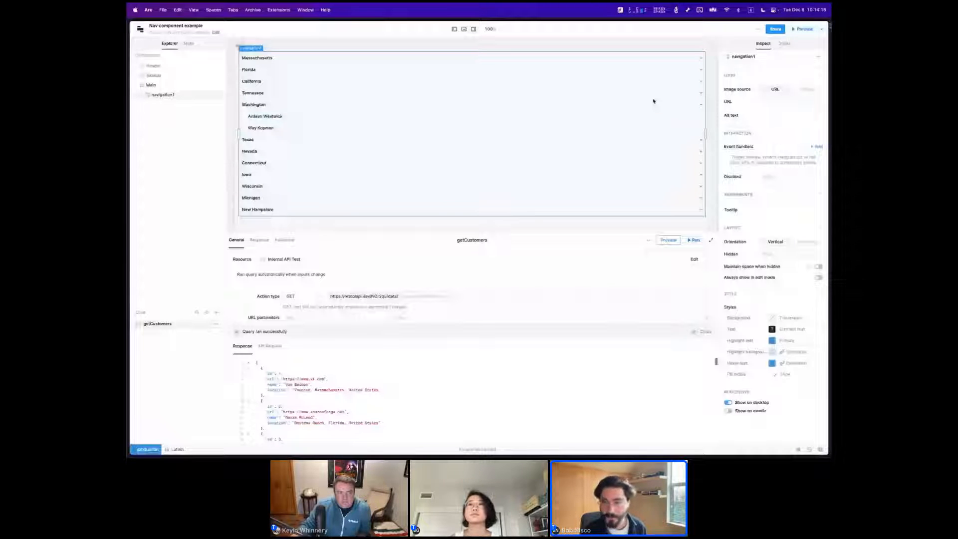
{"action": "scroll", "coordinate": [749, 99], "scroll_direction": "up", "scroll_amount": 5}
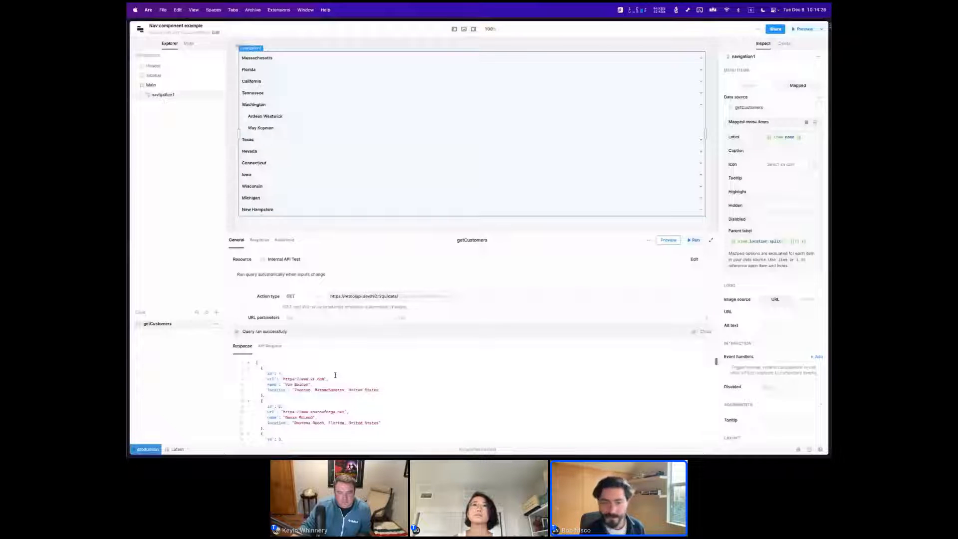
{"action": "scroll", "coordinate": [807, 303], "scroll_direction": "down", "scroll_amount": 2}
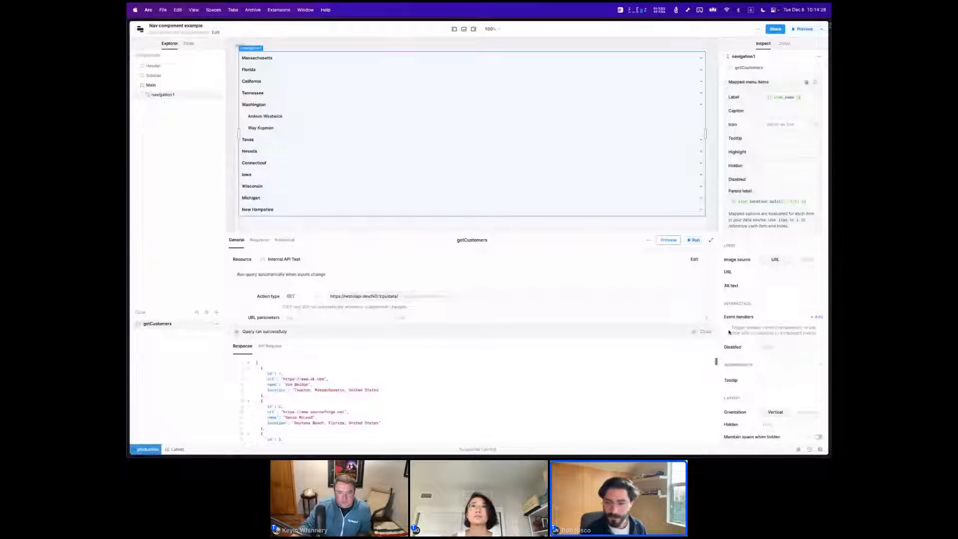
Add a click event handler to the navigation that goes to the URL {{ item.url }}.
{"action": "left_click", "coordinate": [816, 317]}
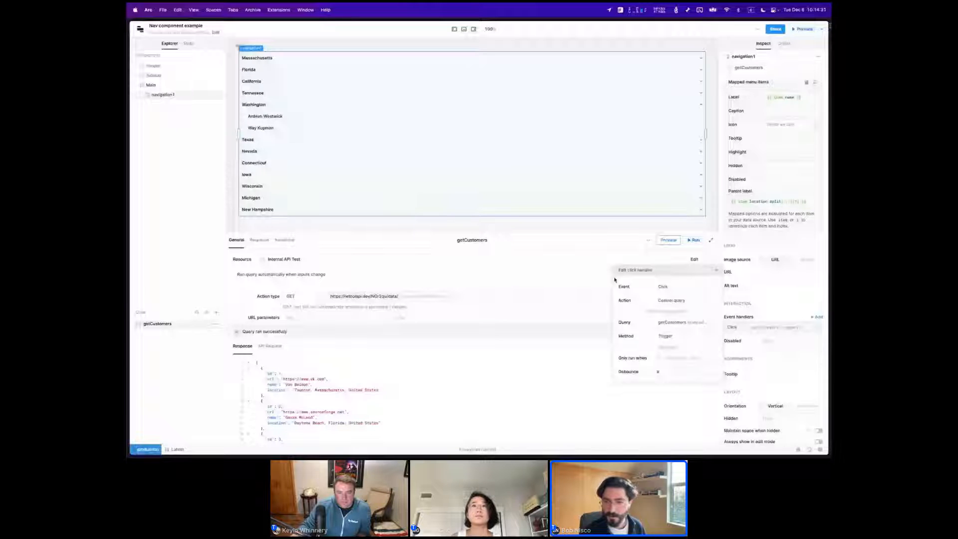
{"action": "left_click", "coordinate": [658, 301]}
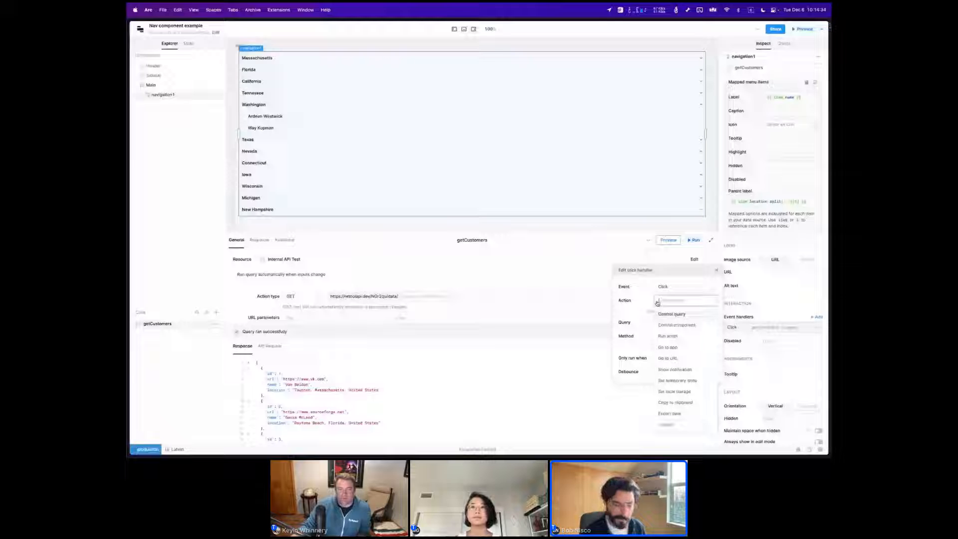
{"action": "left_click", "coordinate": [661, 359]}
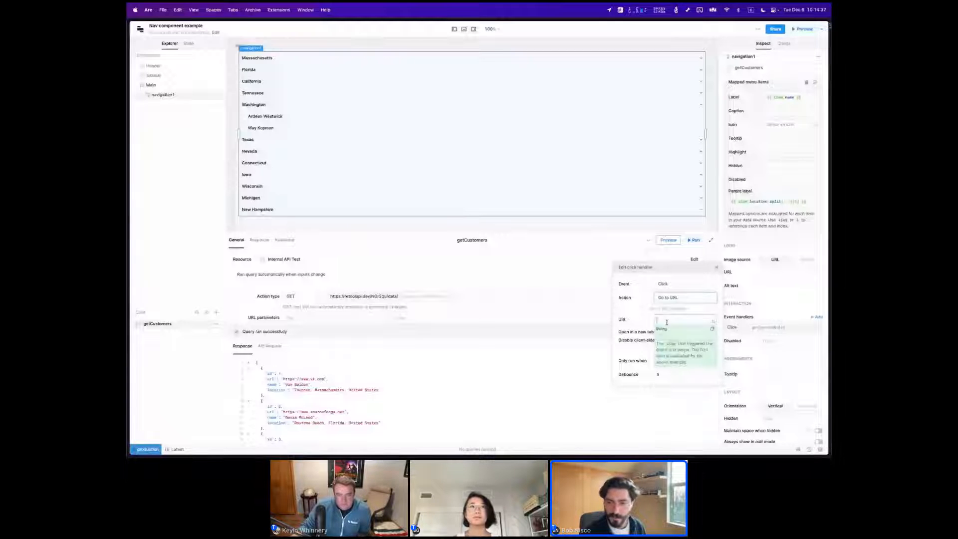
{"action": "left_click", "coordinate": [664, 320]}
{"action": "type", "text": "{{ item.url"}
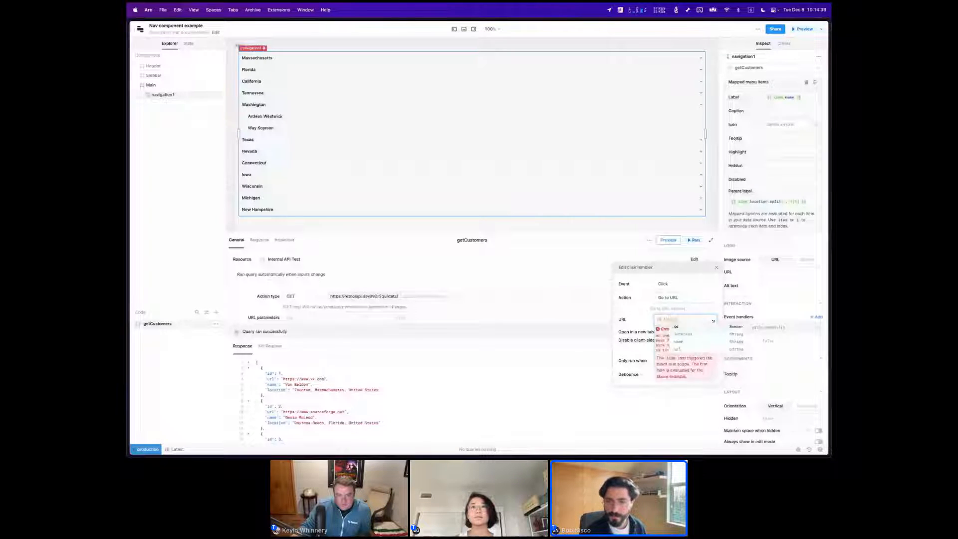
{"action": "type", "text": " }}"}
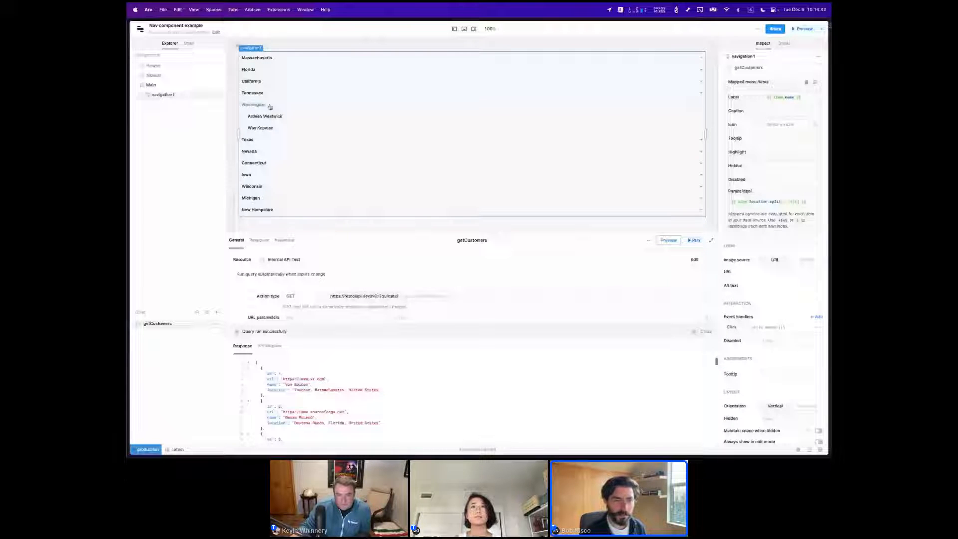
Test the click handler by opening the link of the customer under Florida, and check the customers nested under California.
{"action": "left_click", "coordinate": [262, 70]}
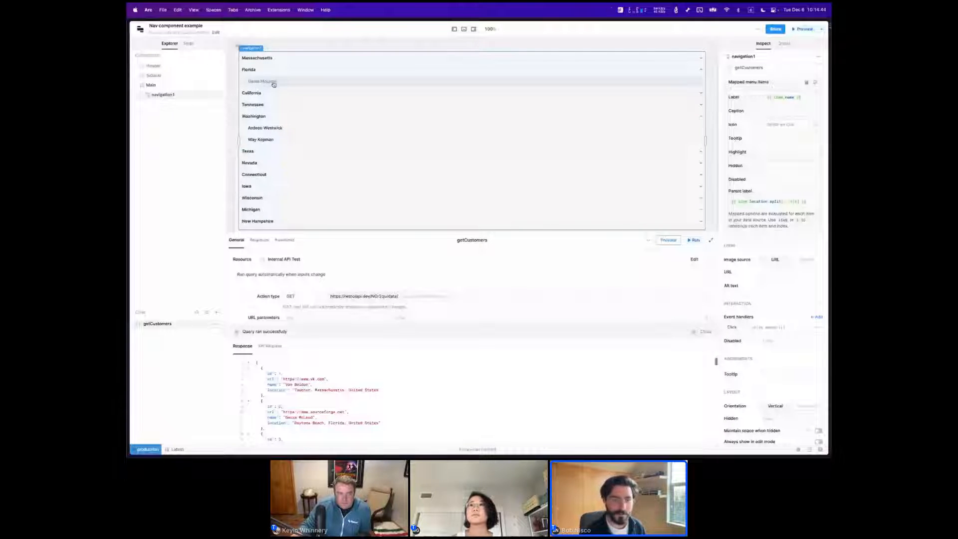
{"action": "left_click", "coordinate": [273, 82]}
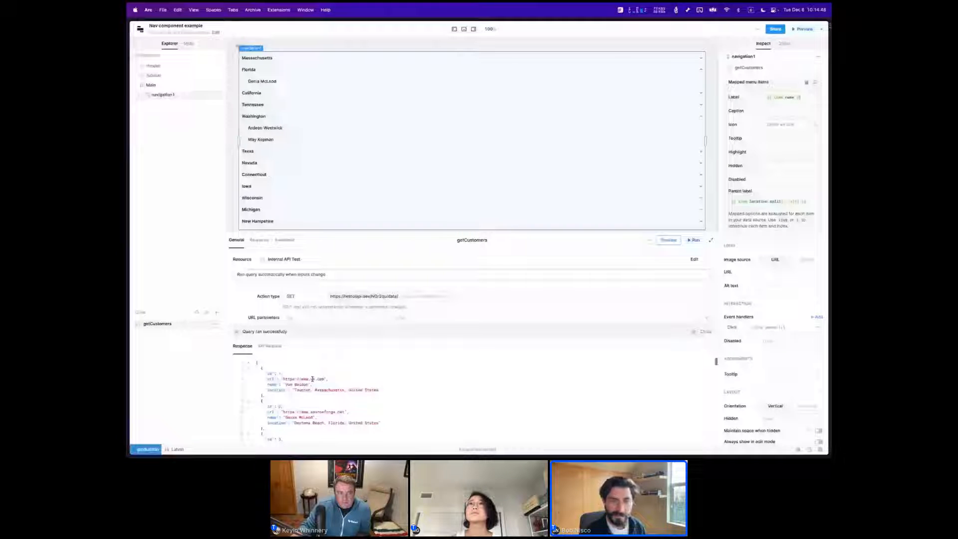
{"action": "scroll", "coordinate": [312, 379], "scroll_direction": "down", "scroll_amount": 1}
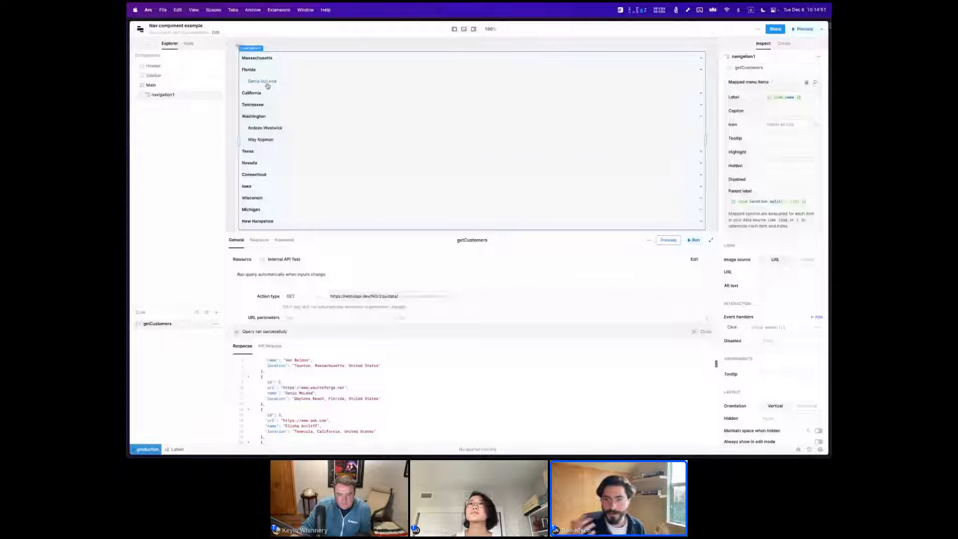
{"action": "left_click", "coordinate": [288, 93]}
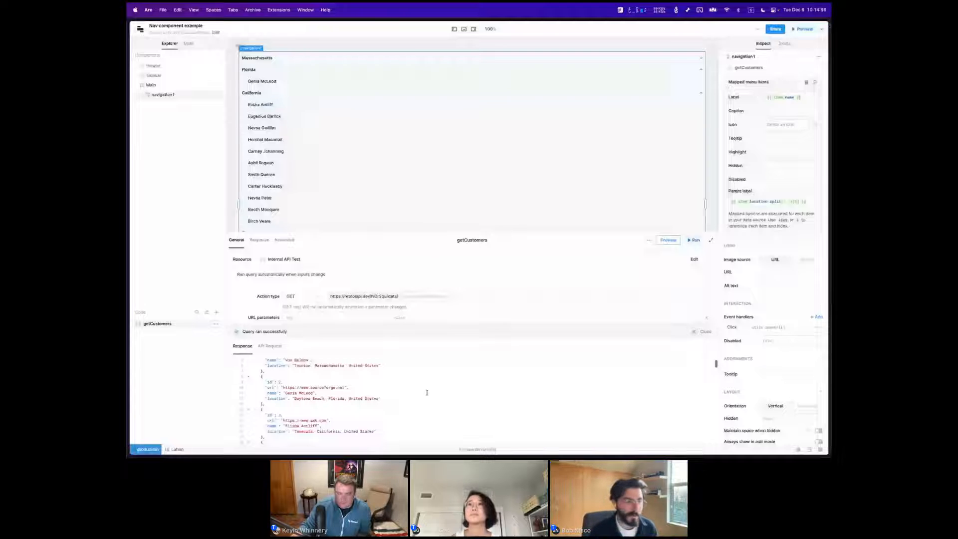
{"action": "scroll", "coordinate": [431, 391], "scroll_direction": "up", "scroll_amount": 2}
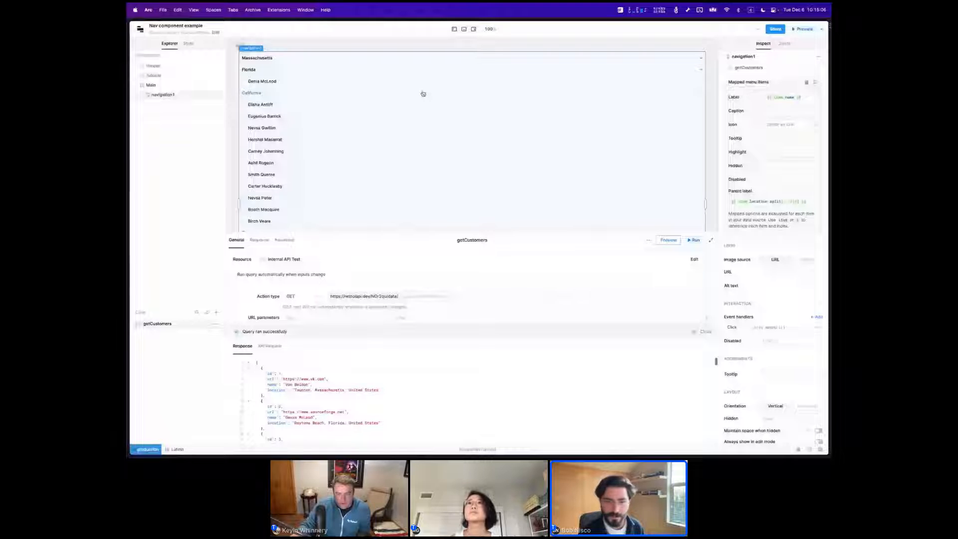
Close the getCustomers query results and shrink the query editor to give the canvas more height.
{"action": "left_click", "coordinate": [692, 332]}
{"action": "left_click_drag", "start_coordinate": [538, 231], "coordinate": [539, 253]}
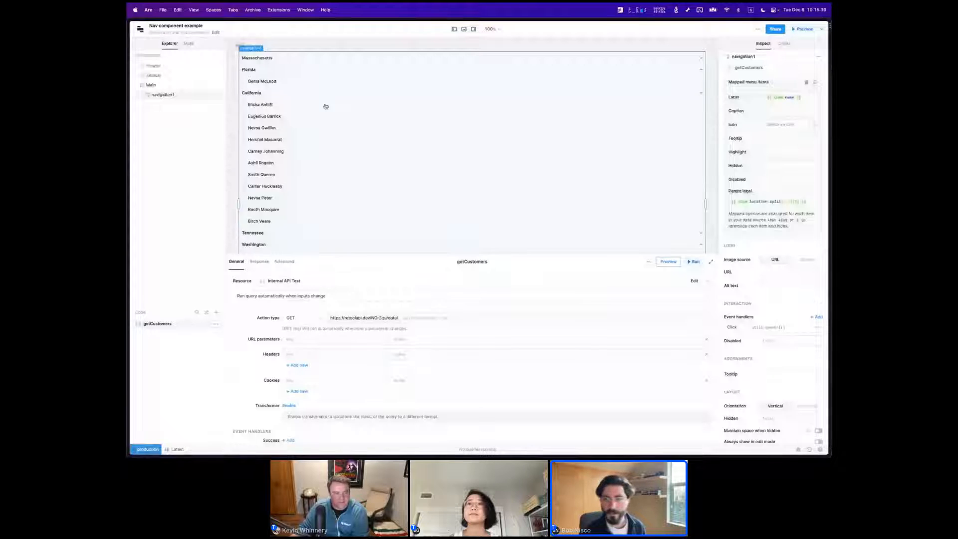
{"action": "scroll", "coordinate": [741, 137], "scroll_direction": "up", "scroll_amount": 2}
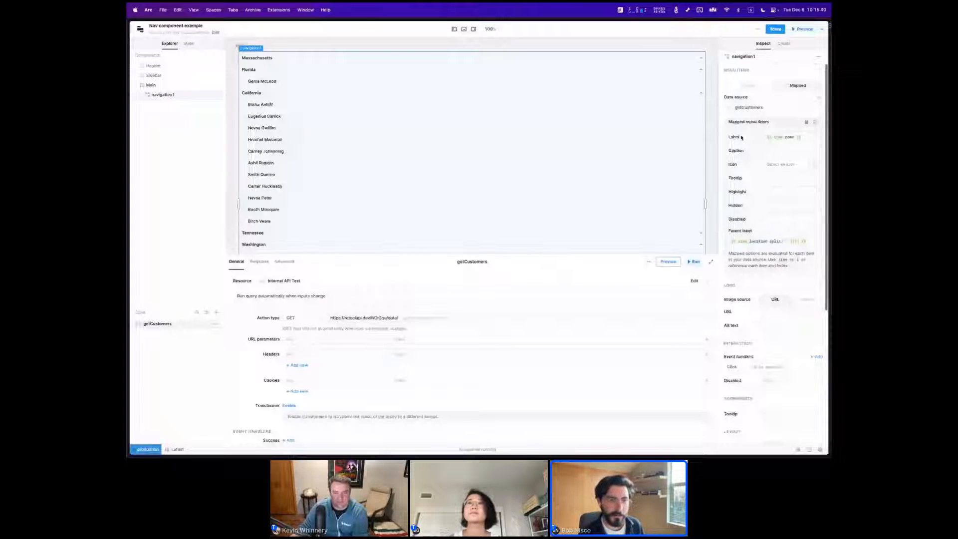
Create a module named Shared Navigation for Apps in the Live Event folder.
{"action": "left_click", "coordinate": [139, 31]}
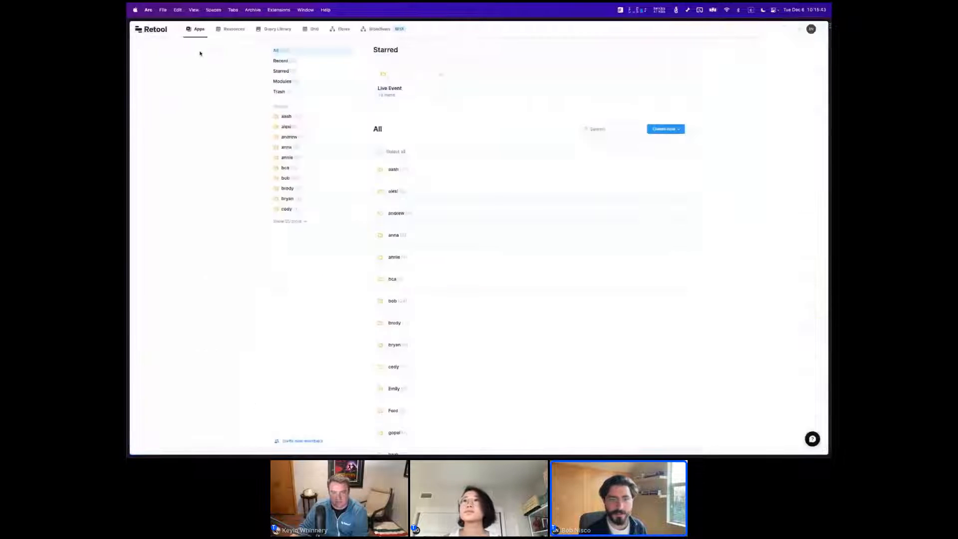
{"action": "left_click", "coordinate": [390, 88]}
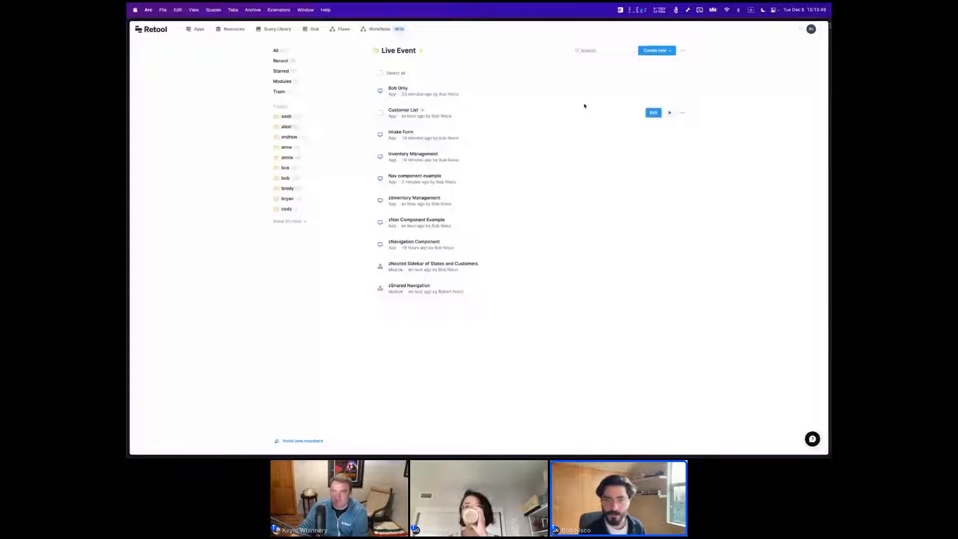
{"action": "left_click", "coordinate": [655, 50]}
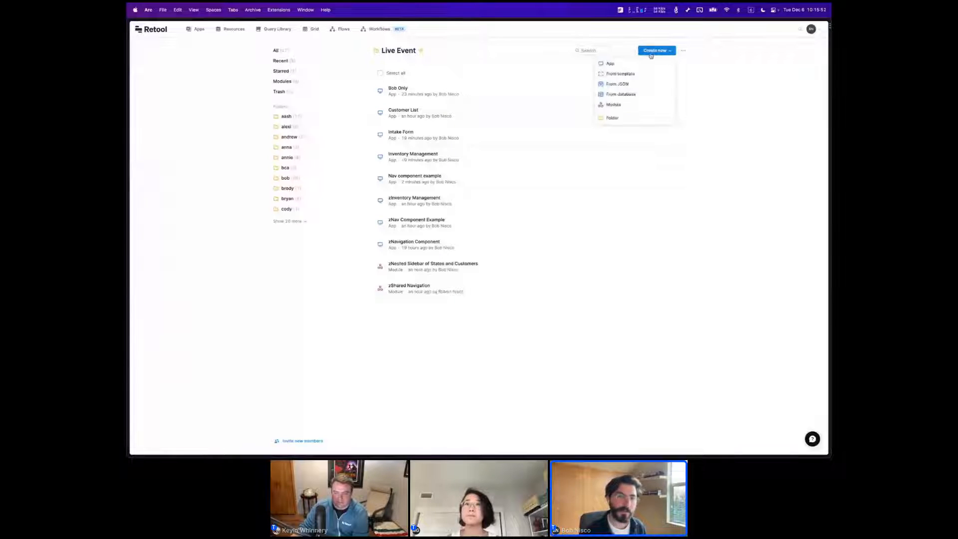
{"action": "left_click", "coordinate": [614, 105]}
{"action": "type", "text": "Sha"}
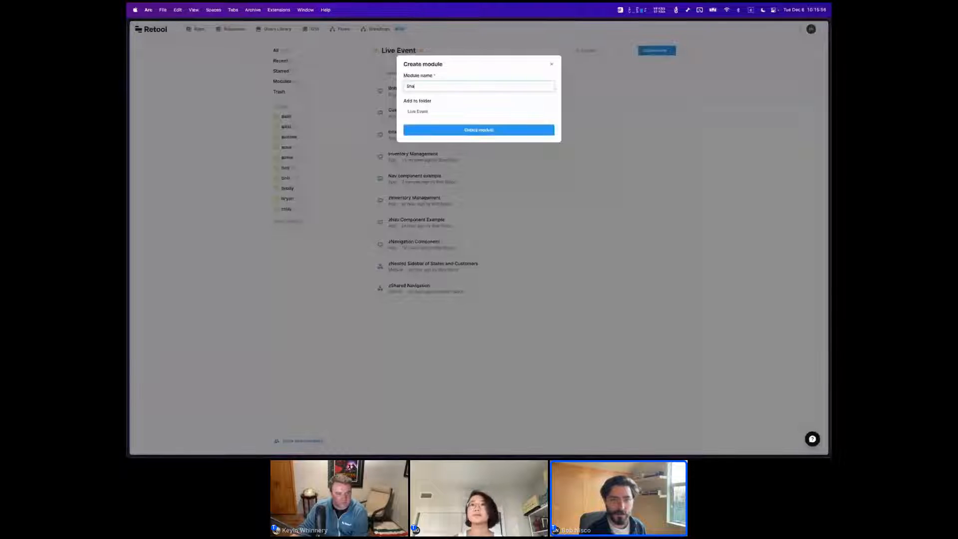
{"action": "type", "text": "red Navigation Module"}
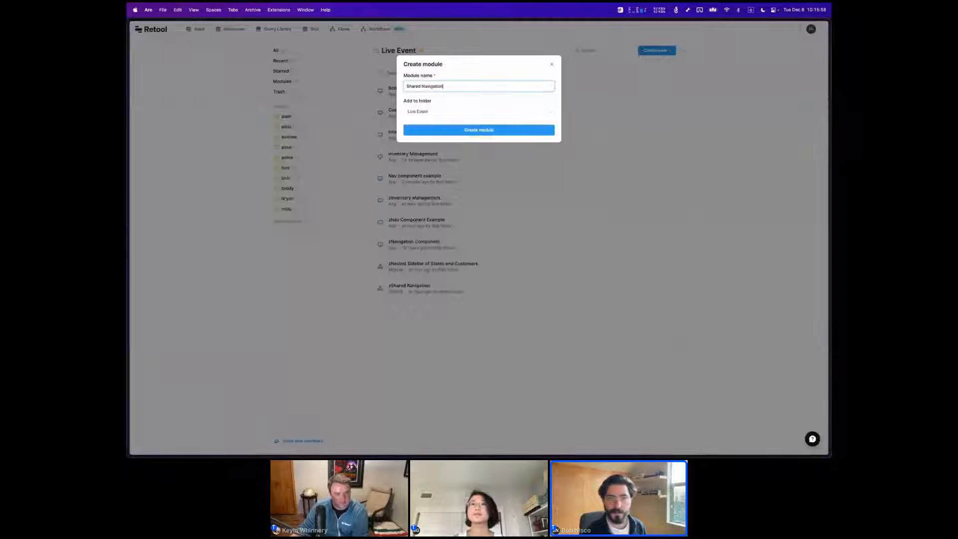
{"action": "key", "text": "Return"}
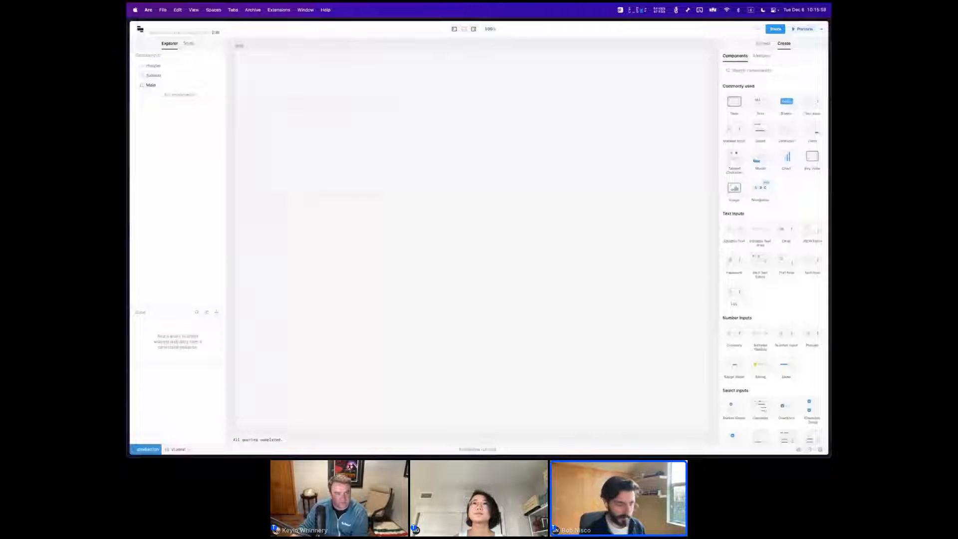
Add a navigation component across the top of the module and set its orientation to vertical.
{"action": "left_click", "coordinate": [742, 72]}
{"action": "type", "text": "navi"}
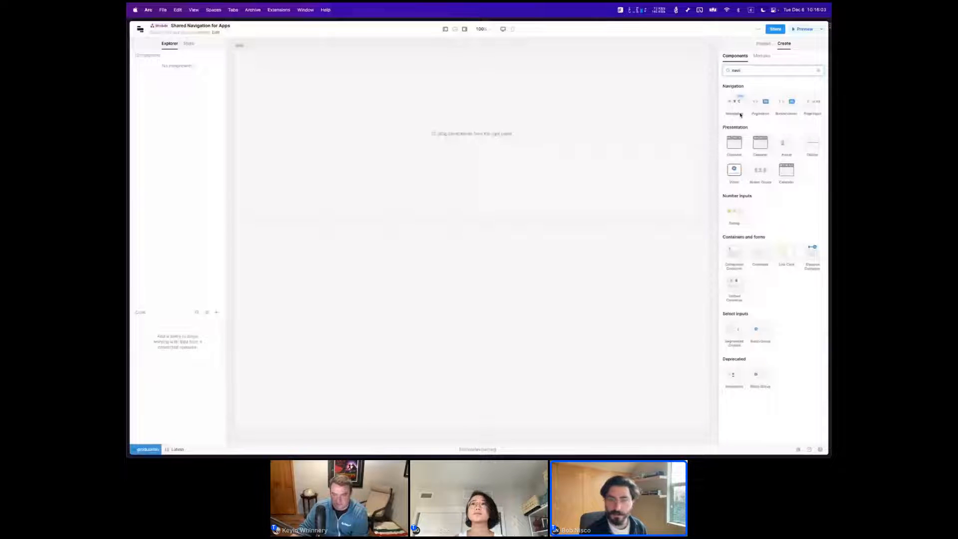
{"action": "left_click_drag", "start_coordinate": [740, 115], "coordinate": [389, 64]}
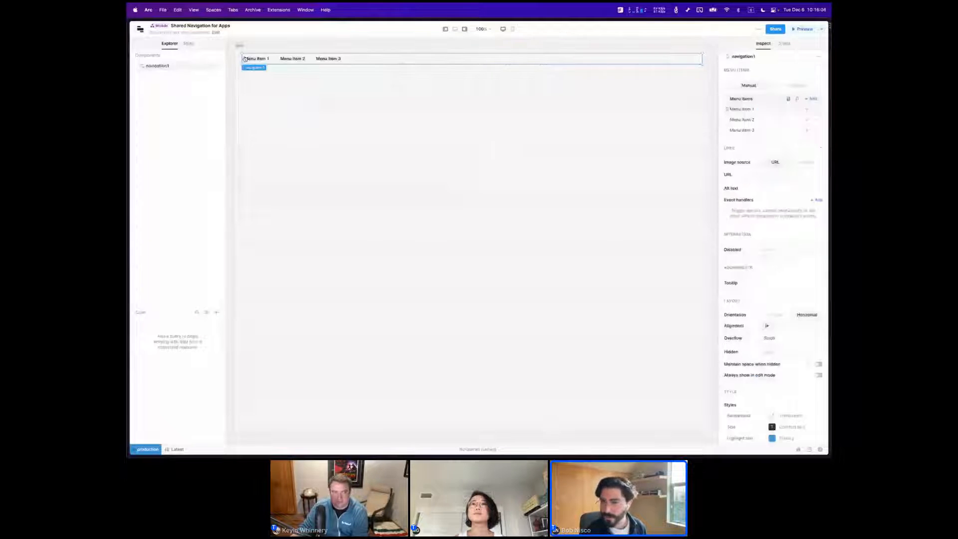
{"action": "left_click", "coordinate": [776, 314]}
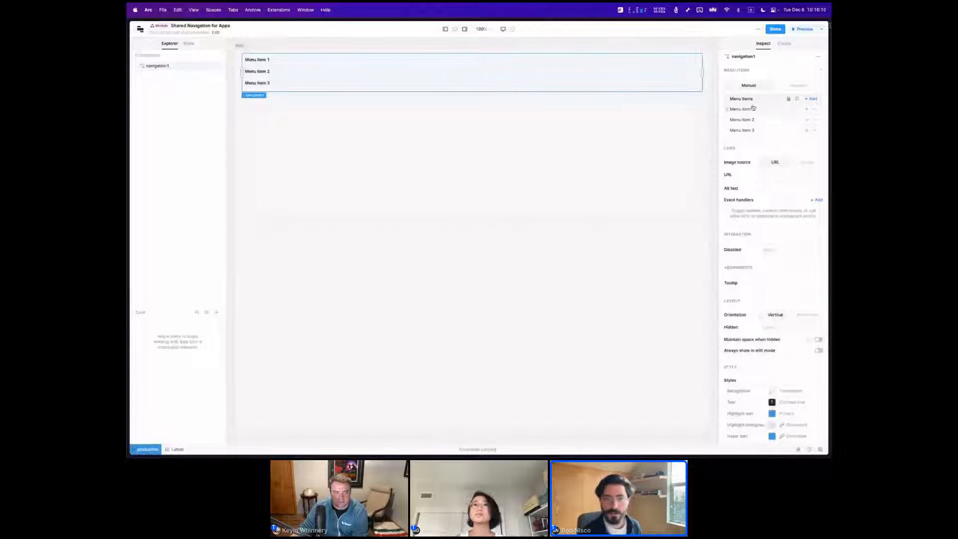
Link the navigation's three menu items to the Live Event apps Intake Form, Inventory Management and Customer List.
{"action": "left_click", "coordinate": [753, 108]}
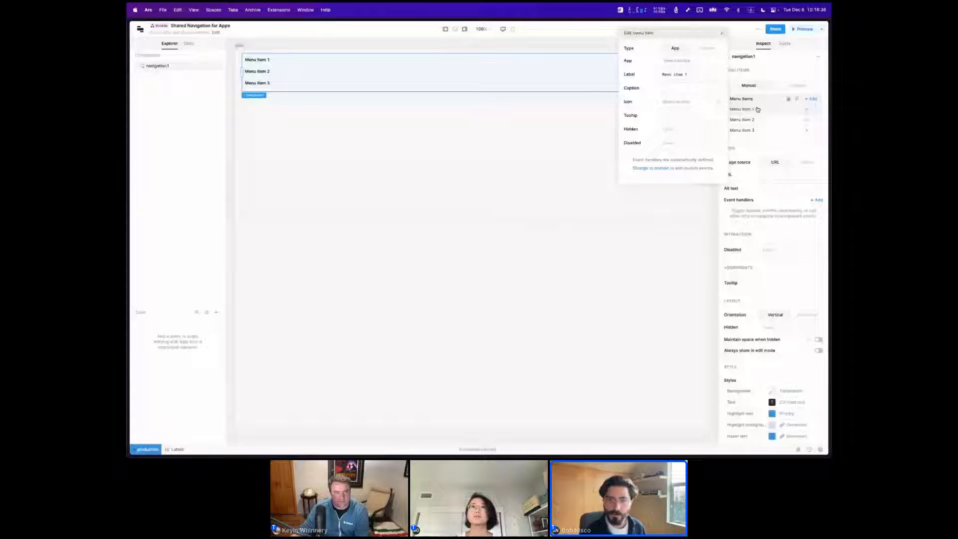
{"action": "left_click", "coordinate": [701, 60]}
{"action": "type", "text": "live"}
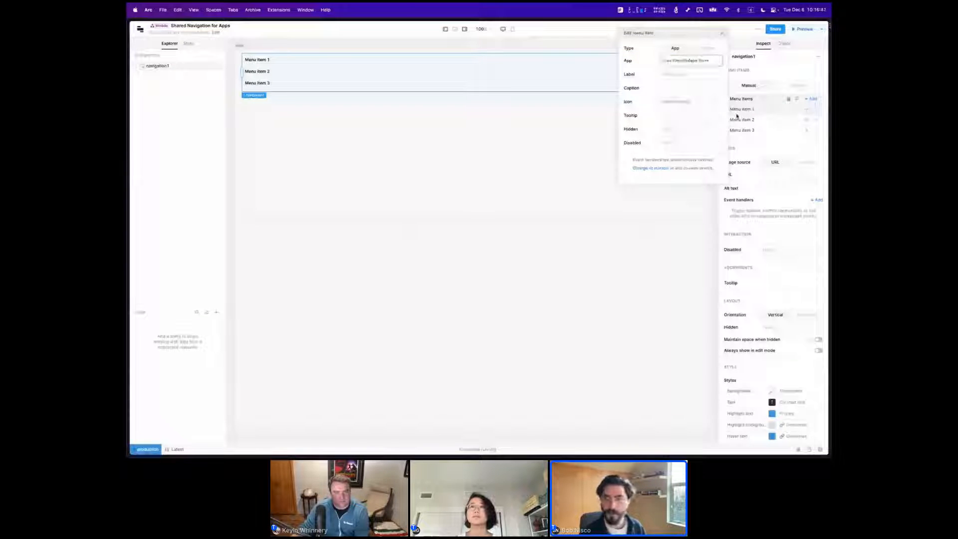
{"action": "left_click", "coordinate": [686, 101]}
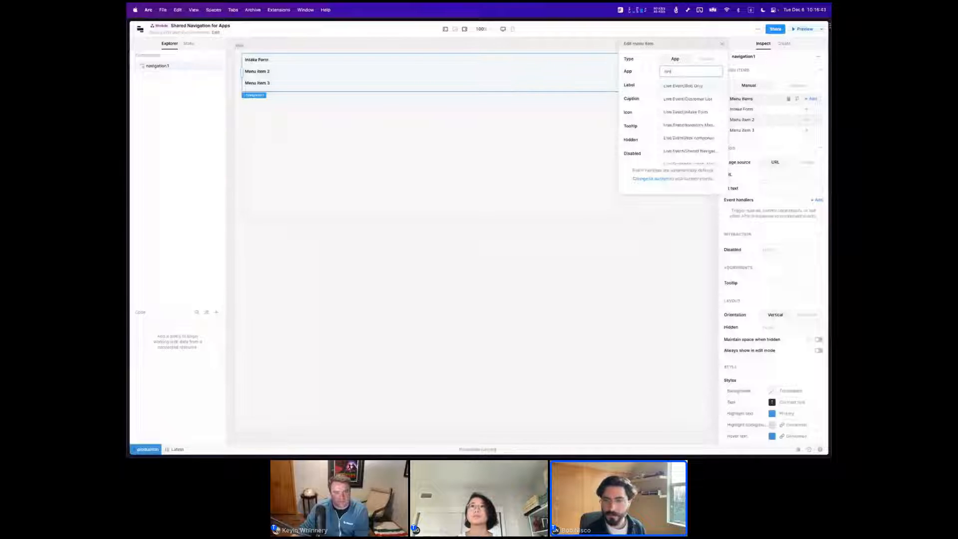
{"action": "left_click", "coordinate": [689, 125]}
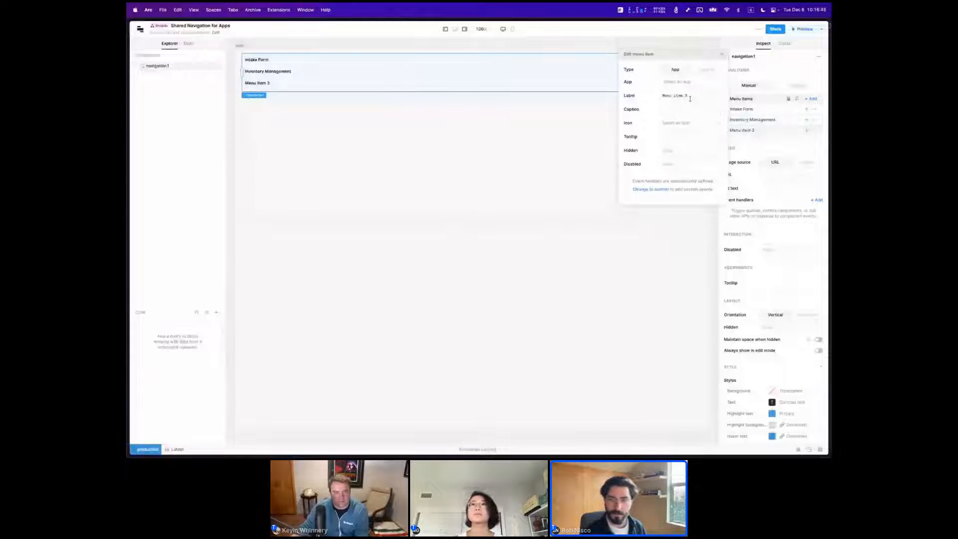
{"action": "left_click", "coordinate": [683, 82]}
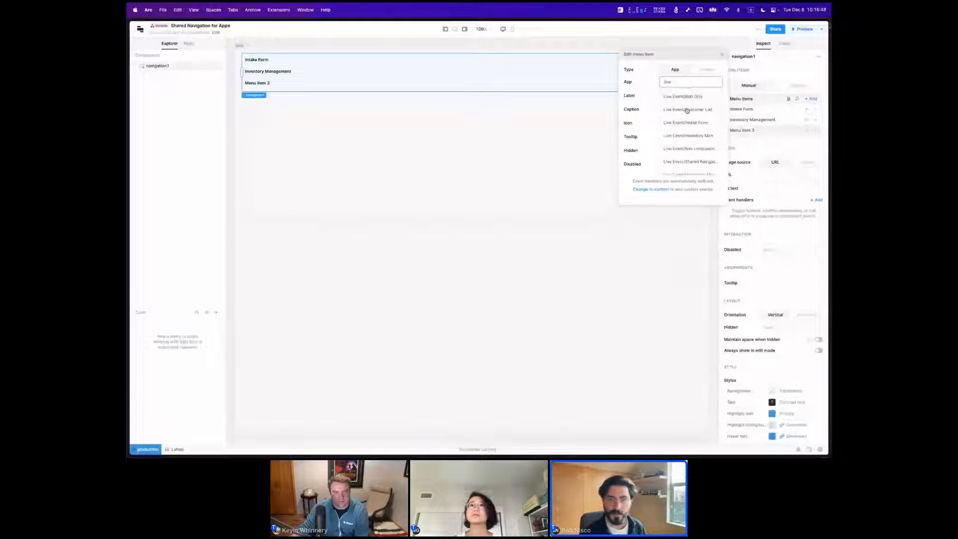
{"action": "left_click", "coordinate": [685, 110]}
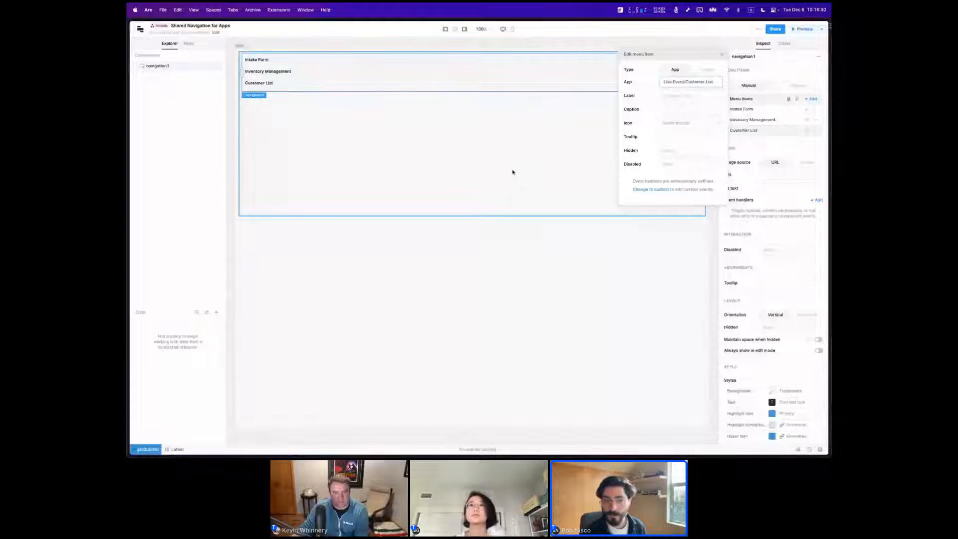
{"action": "left_click", "coordinate": [513, 174]}
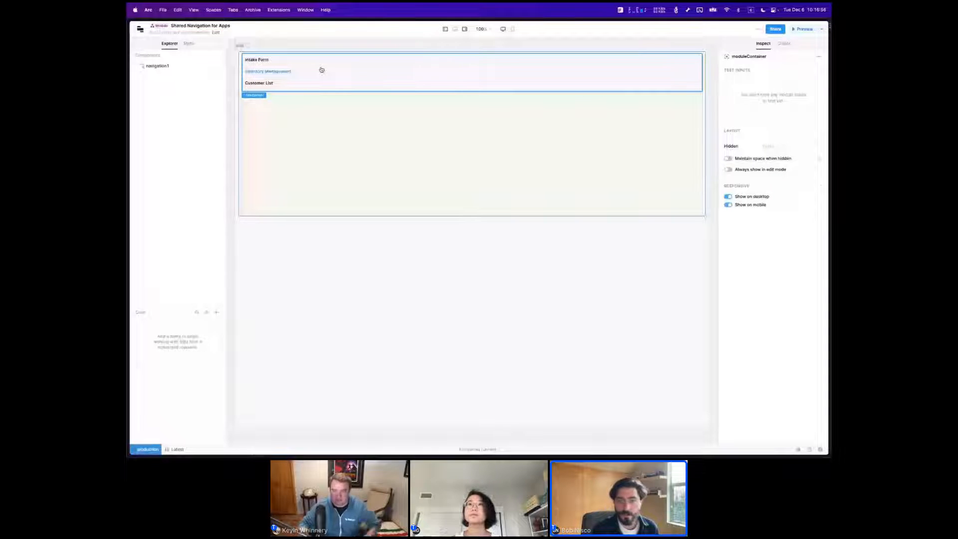
Open the Intake Form app from the module's navigation and create a sidebar frame in it.
{"action": "left_click", "coordinate": [262, 61]}
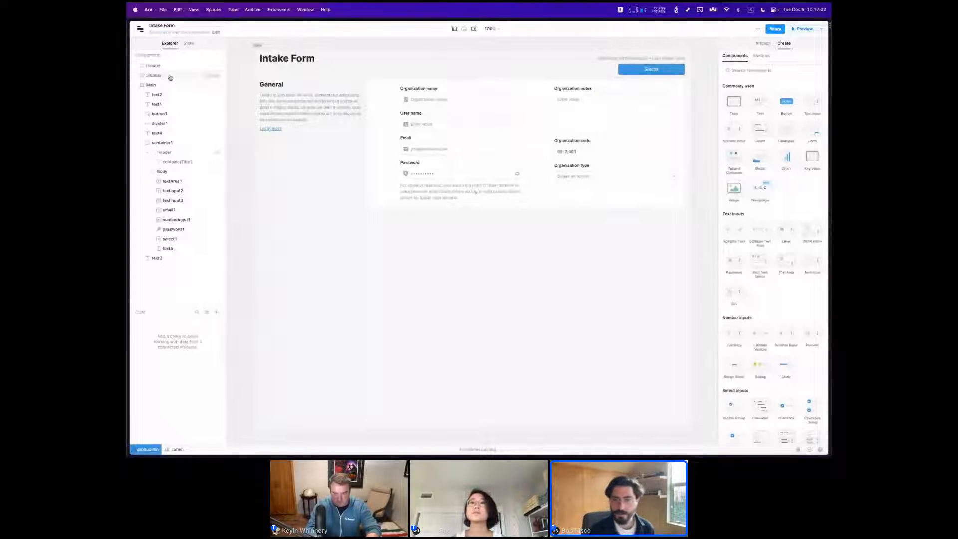
{"action": "left_click", "coordinate": [210, 77]}
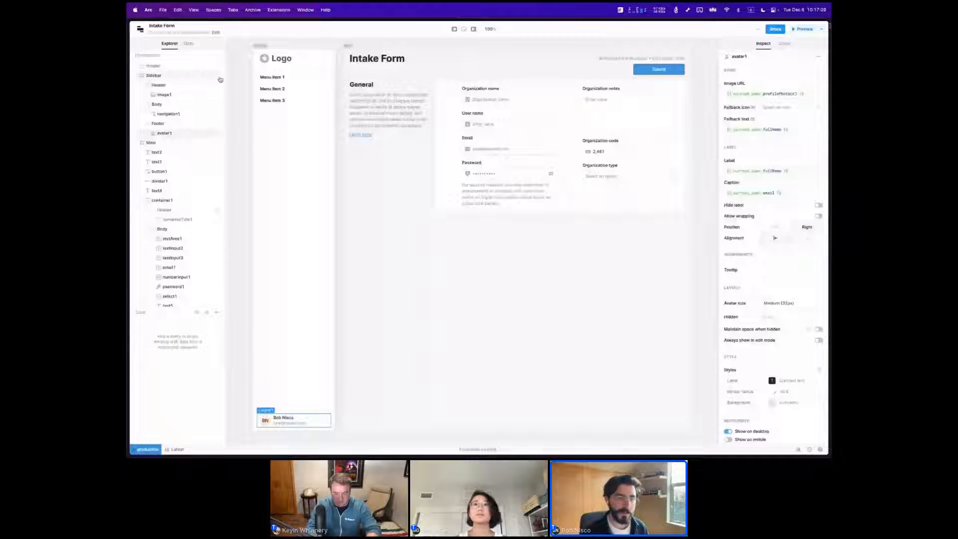
{"action": "left_click", "coordinate": [335, 158]}
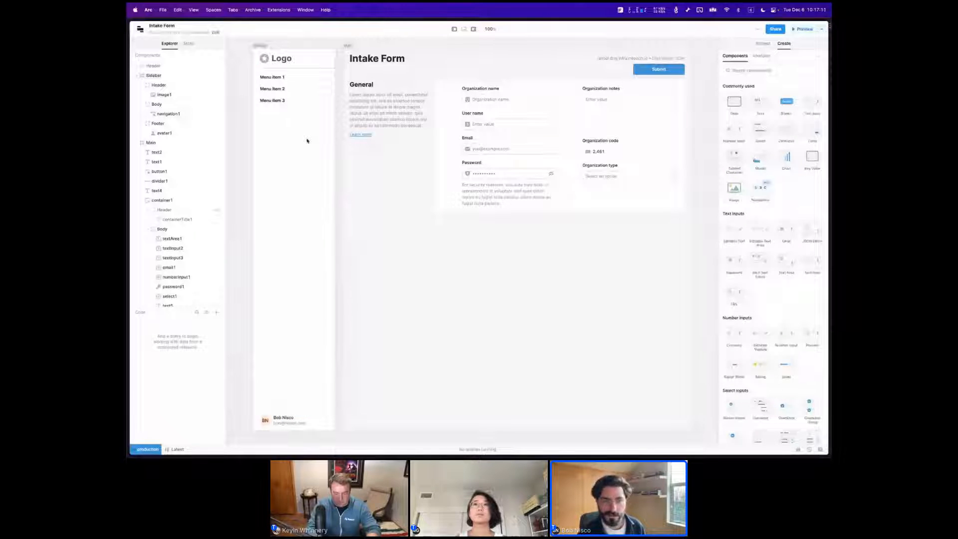
Delete the default navigation component with its three placeholder menu items from the Intake Form sidebar.
{"action": "left_click", "coordinate": [287, 90]}
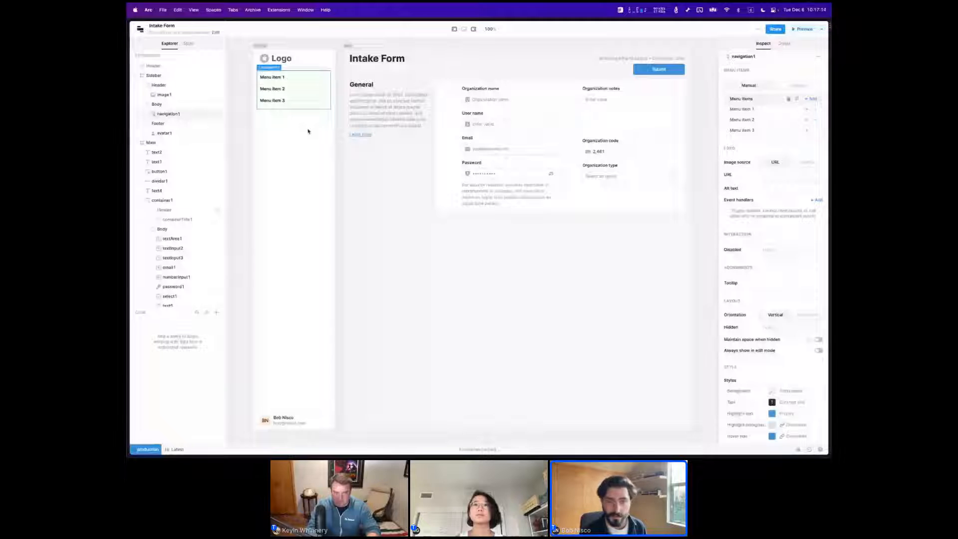
{"action": "key", "text": "Delete"}
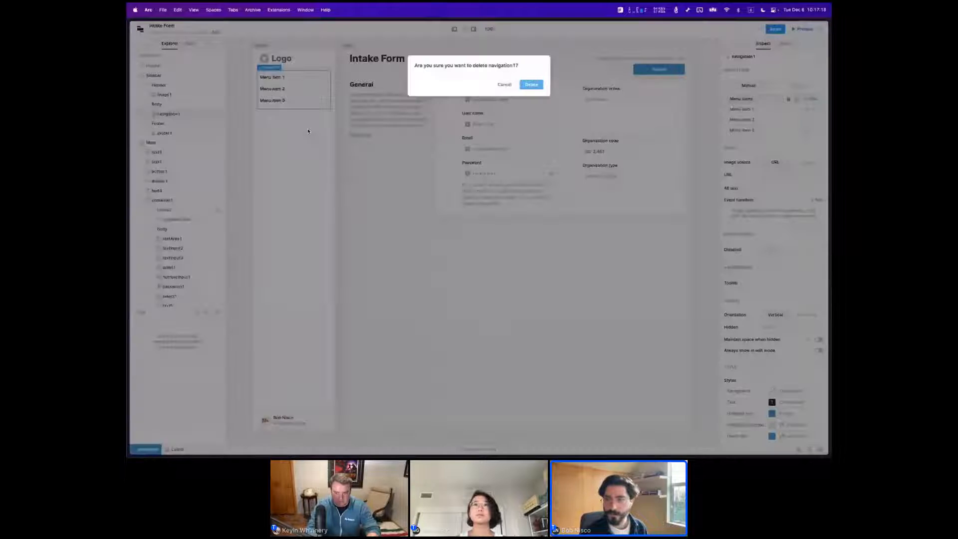
{"action": "left_click", "coordinate": [537, 85]}
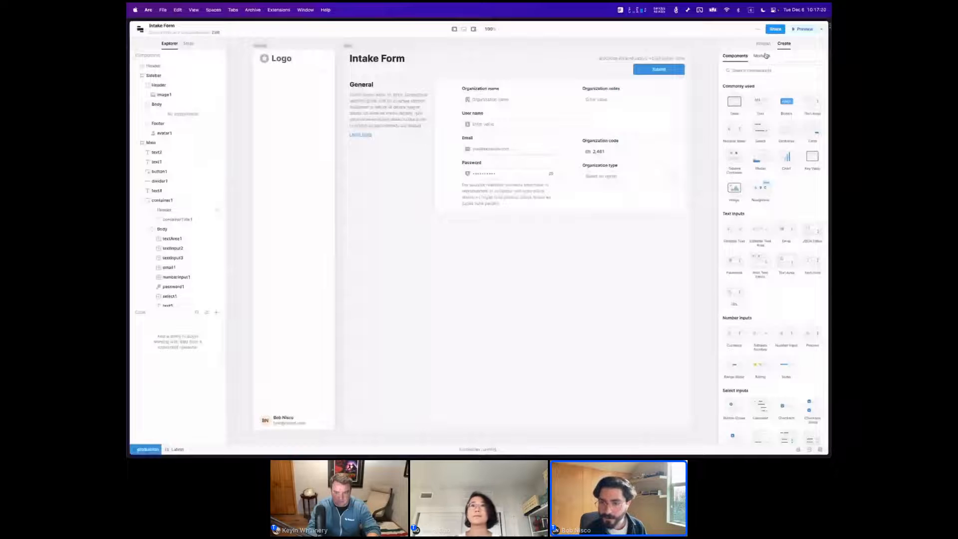
Place the Shared Navigation for Apps module in the Intake Form sidebar's body and briefly preview the app.
{"action": "left_click", "coordinate": [764, 56]}
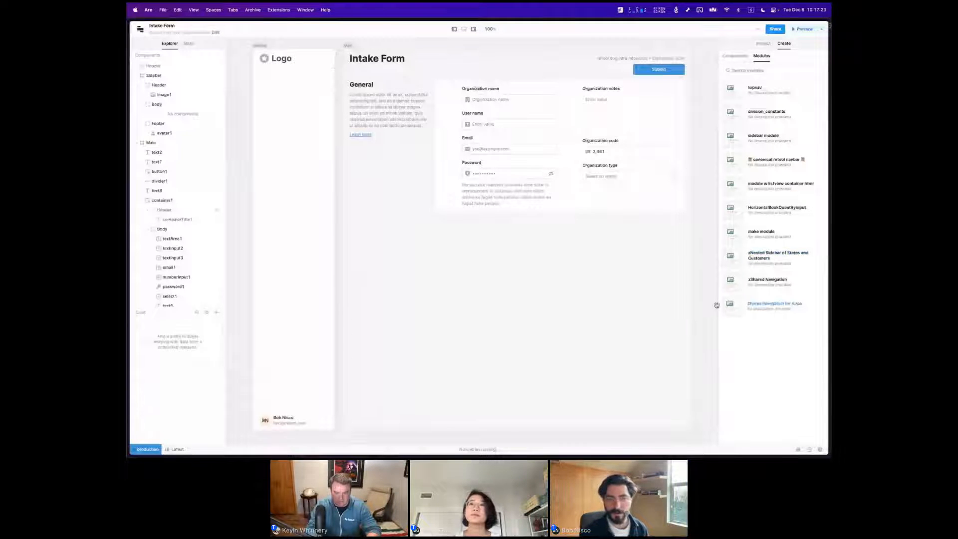
{"action": "left_click_drag", "start_coordinate": [721, 303], "coordinate": [283, 85]}
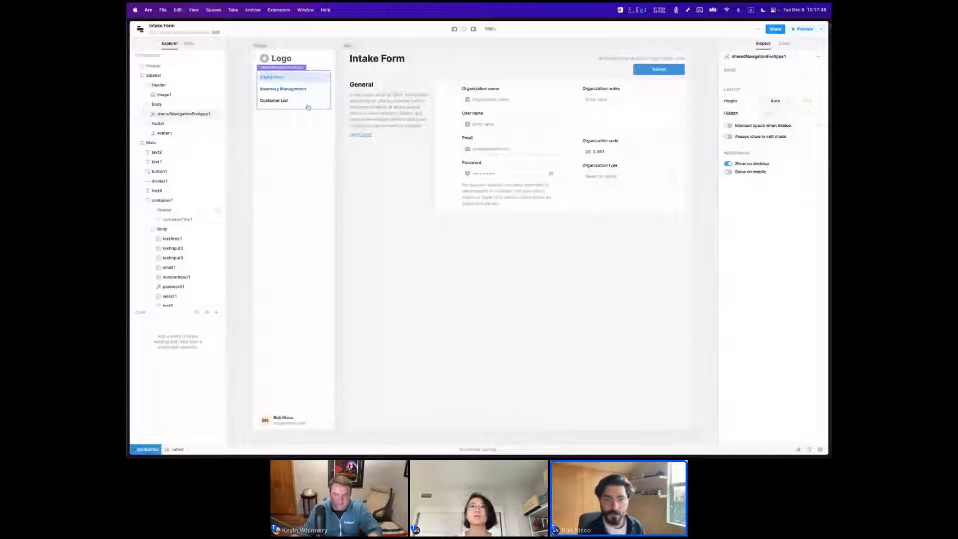
{"action": "left_click", "coordinate": [312, 131]}
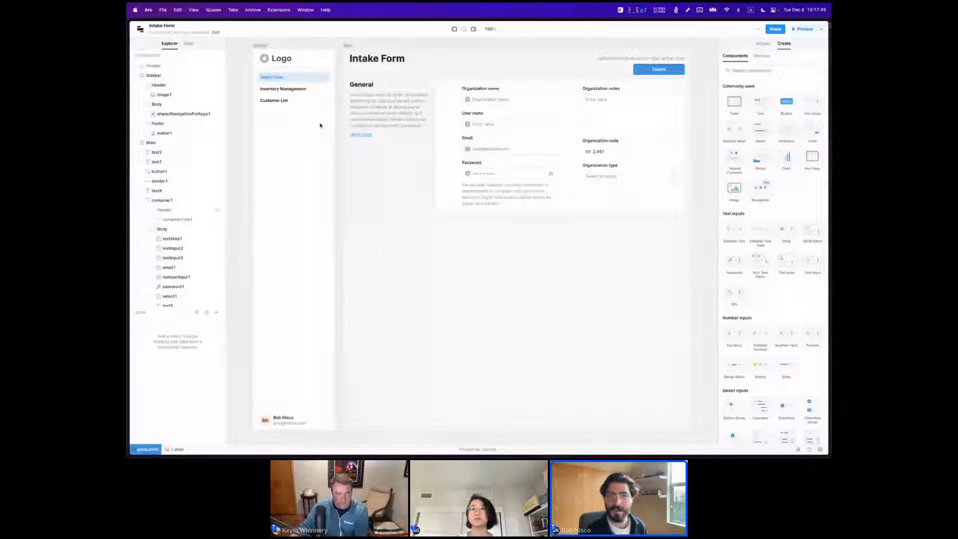
{"action": "left_click", "coordinate": [803, 29]}
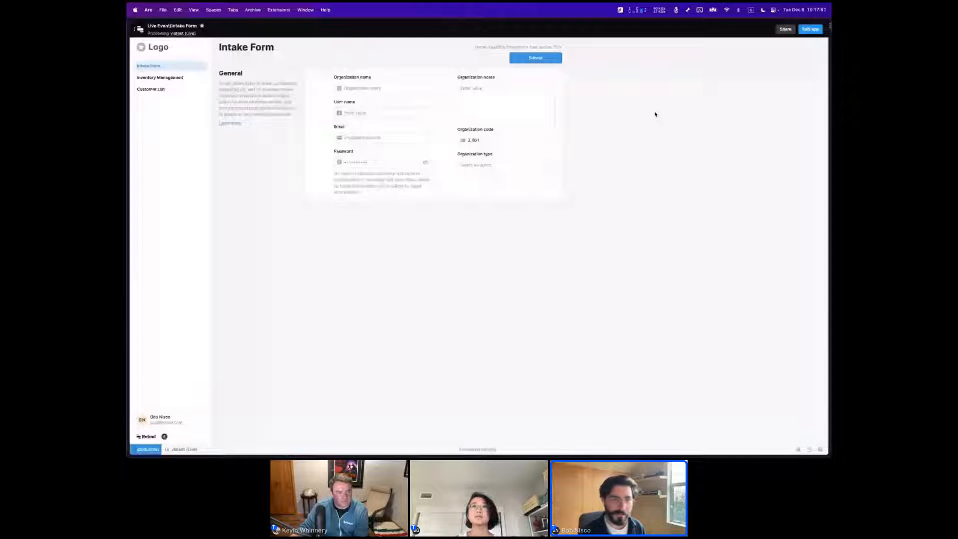
{"action": "left_click", "coordinate": [807, 30]}
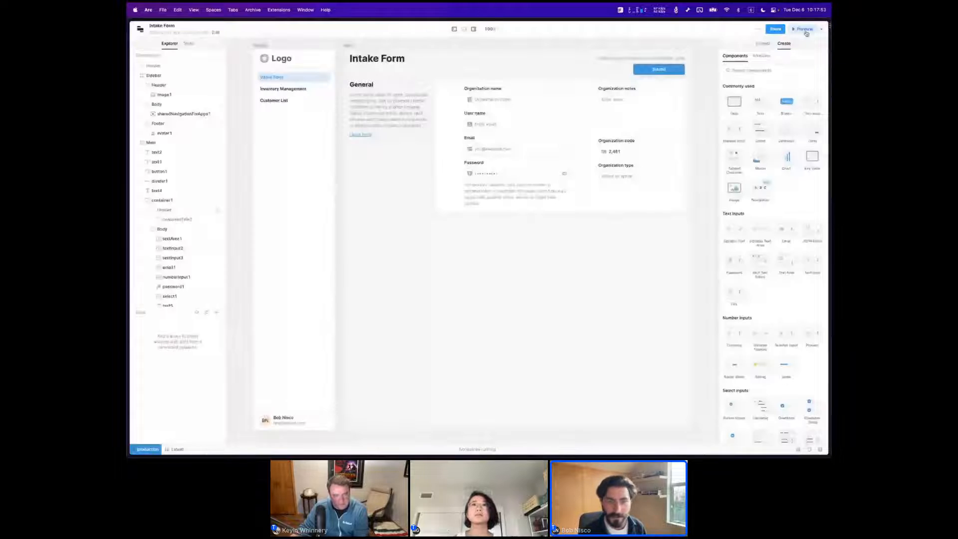
In the Inventory Management app, create a sidebar frame and replace its default navigation with the Shared Navigation for Apps module.
{"action": "left_click", "coordinate": [280, 92]}
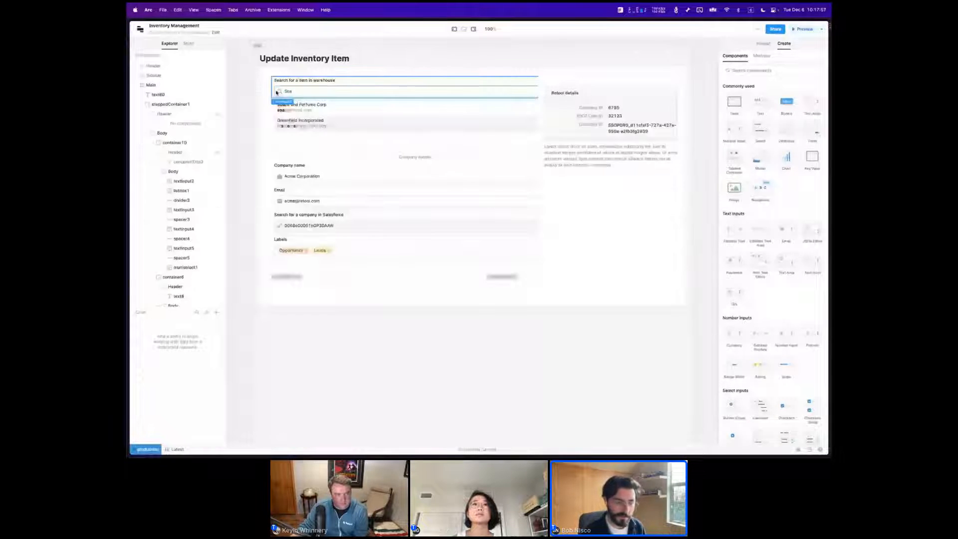
{"action": "left_click", "coordinate": [214, 78]}
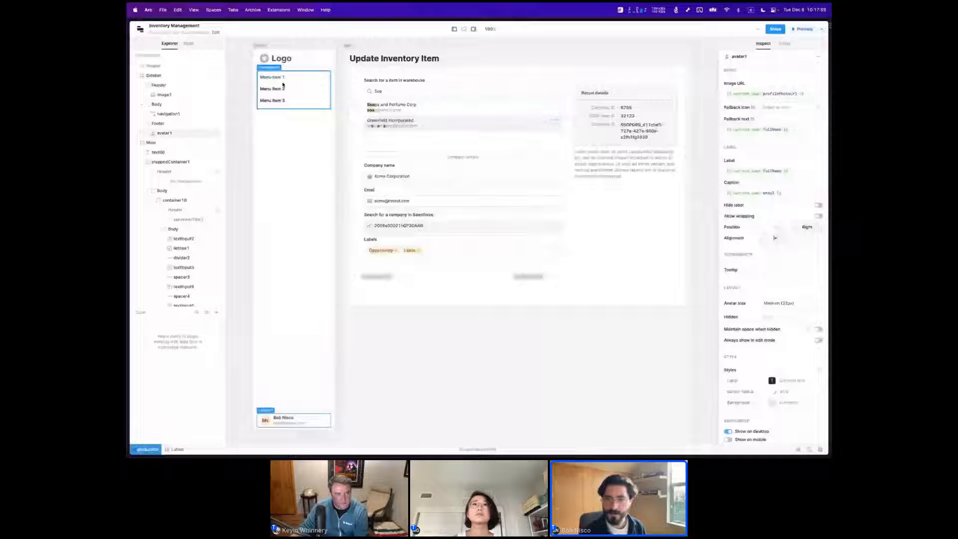
{"action": "key", "text": "Delete"}
{"action": "key", "text": "Return"}
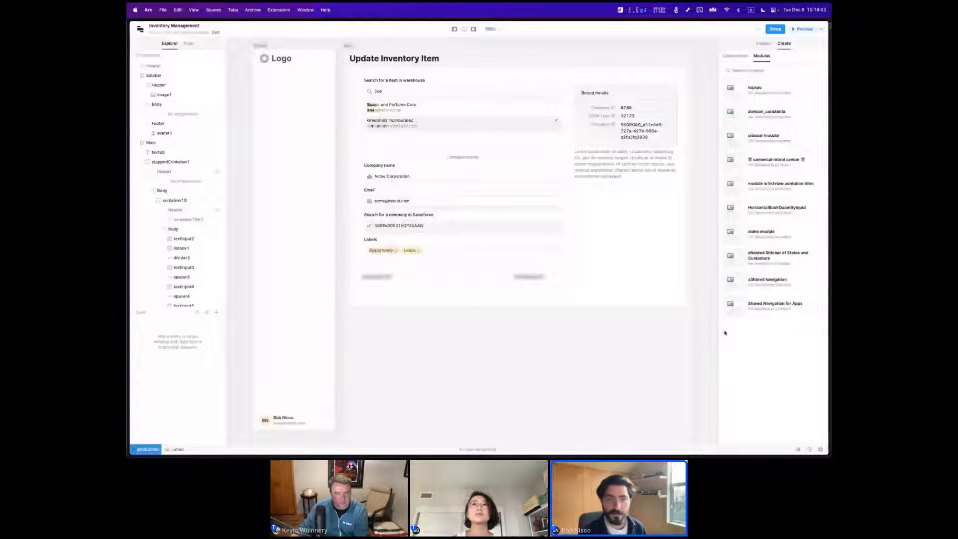
{"action": "left_click_drag", "start_coordinate": [725, 332], "coordinate": [282, 100]}
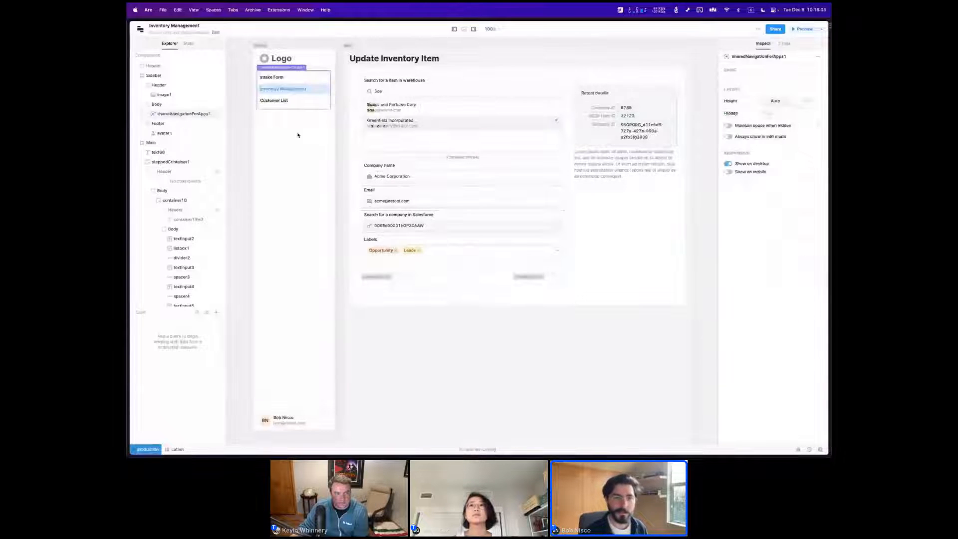
In the Customer List app, create a sidebar frame and replace its default navigation with the Shared Navigation for Apps module.
{"action": "left_click", "coordinate": [280, 100]}
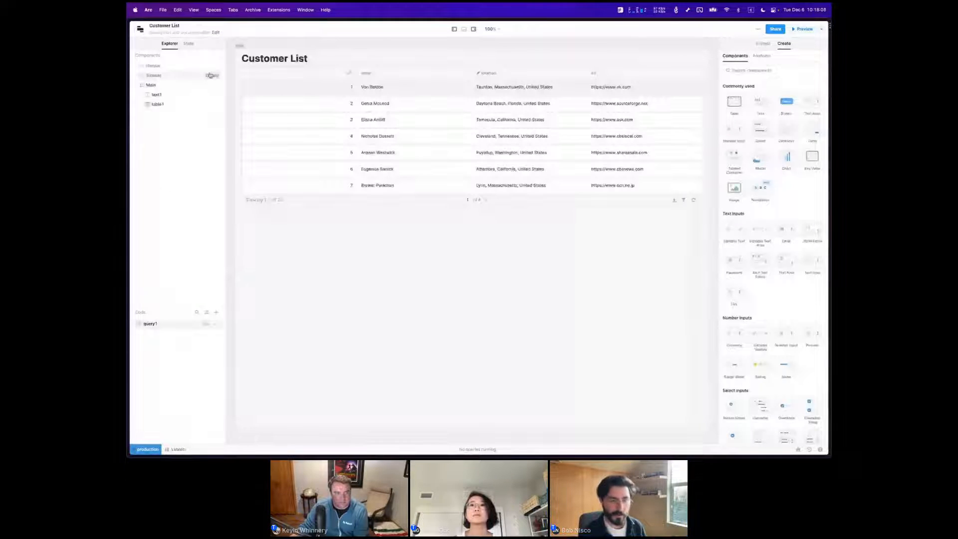
{"action": "left_click", "coordinate": [216, 76]}
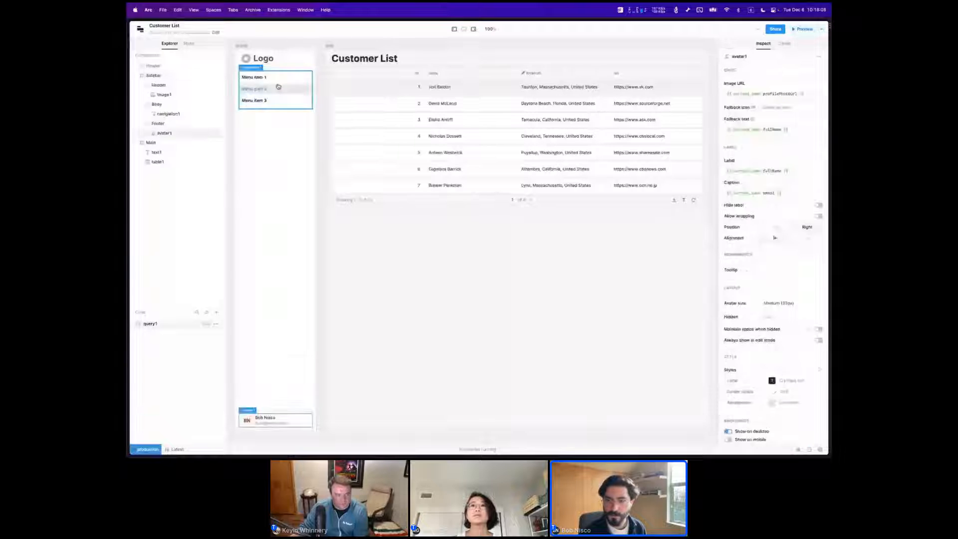
{"action": "left_click", "coordinate": [278, 86]}
{"action": "key", "text": "BackSpace"}
{"action": "left_click", "coordinate": [761, 55]}
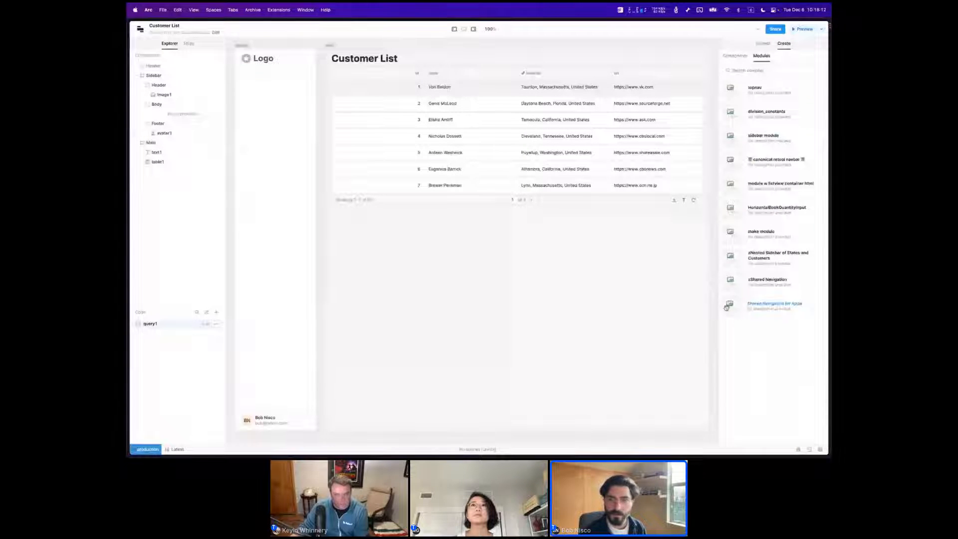
{"action": "left_click_drag", "start_coordinate": [726, 307], "coordinate": [250, 80]}
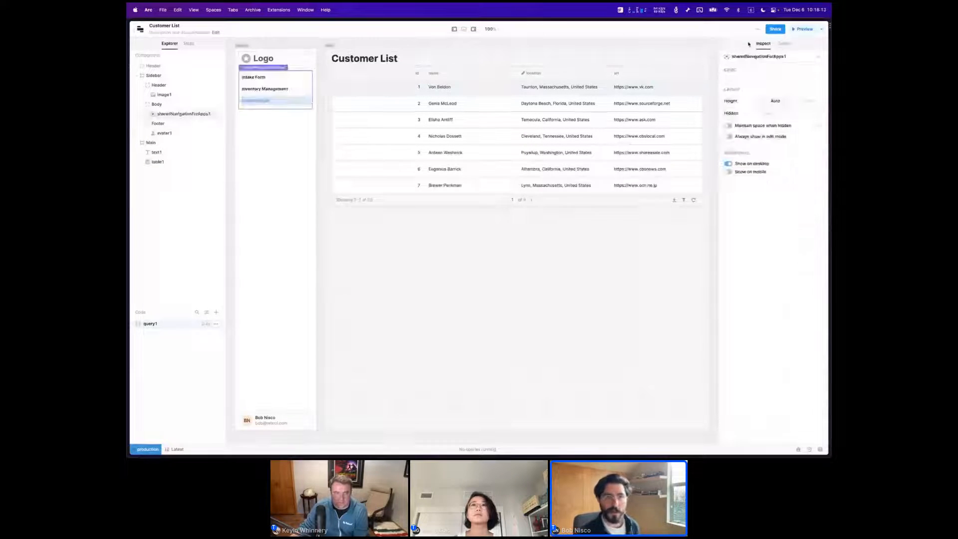
Preview the Customer List app and test the shared sidebar by switching between Inventory Management, Intake Form and Customer List.
{"action": "key", "text": "super+j"}
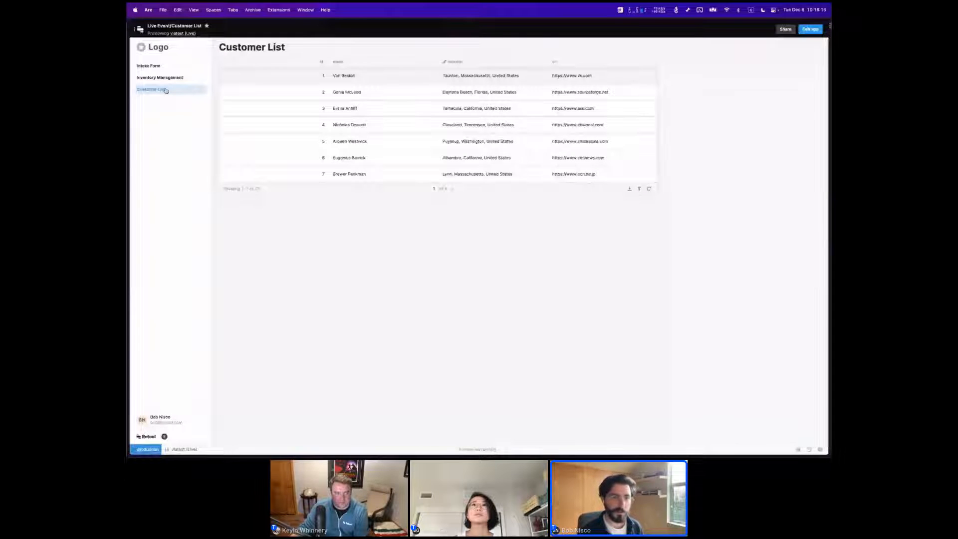
{"action": "left_click", "coordinate": [165, 81]}
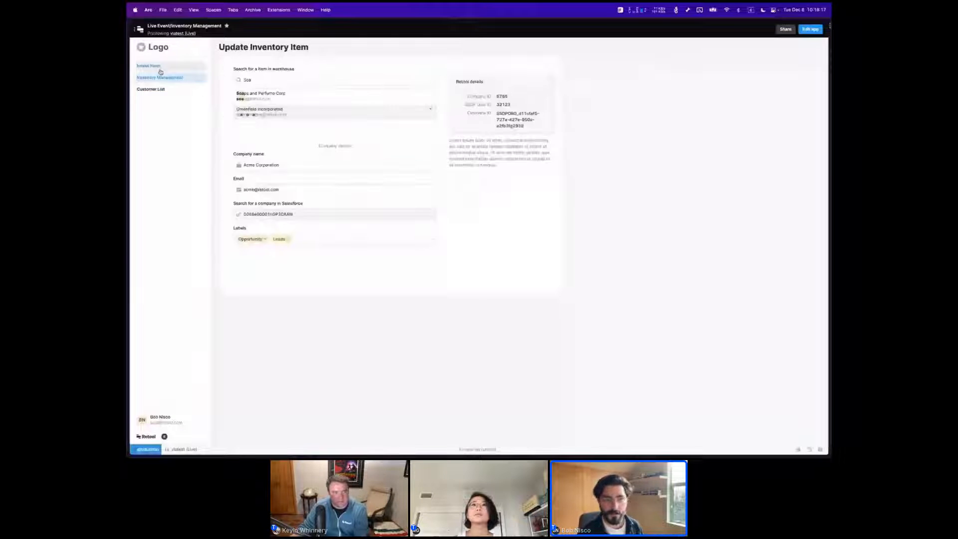
{"action": "left_click", "coordinate": [160, 70]}
{"action": "left_click", "coordinate": [163, 90]}
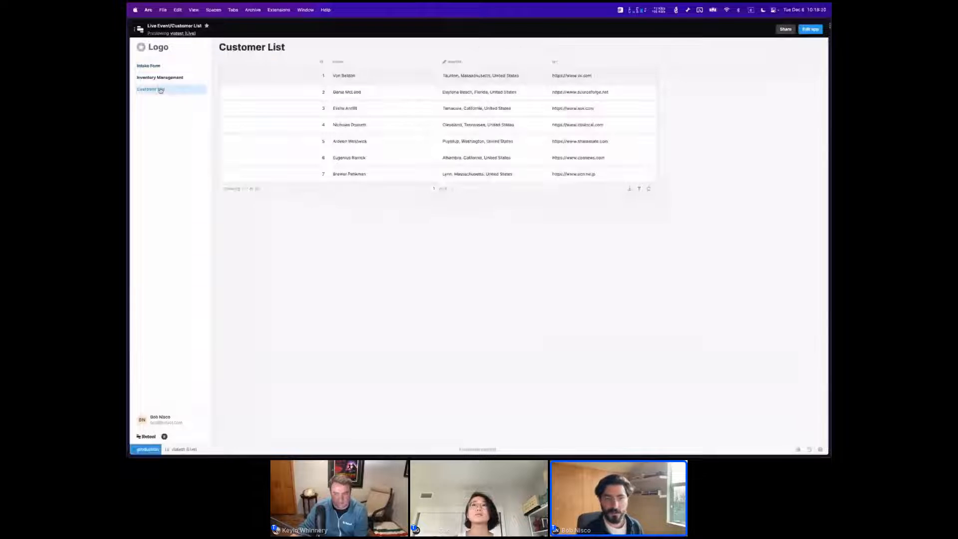
{"action": "left_click", "coordinate": [165, 79]}
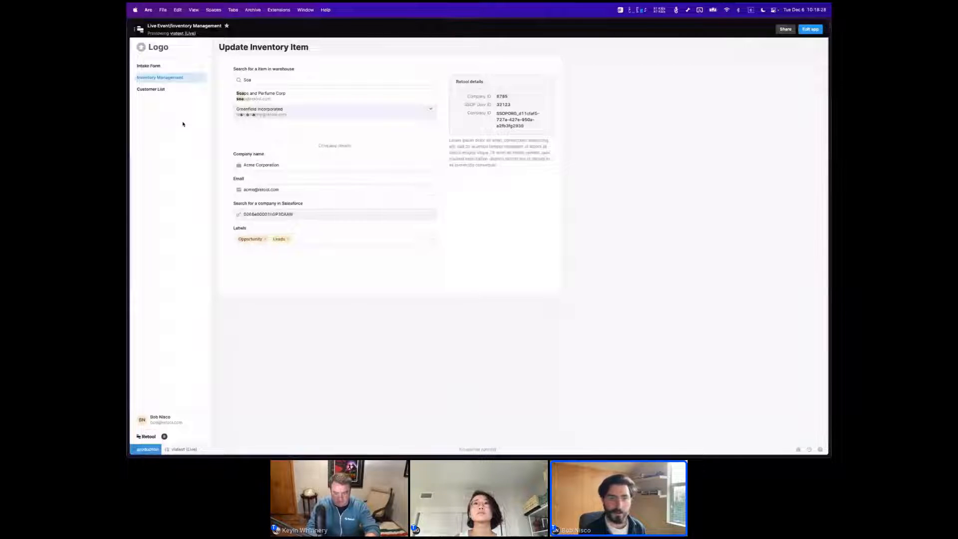
{"action": "left_click", "coordinate": [164, 90]}
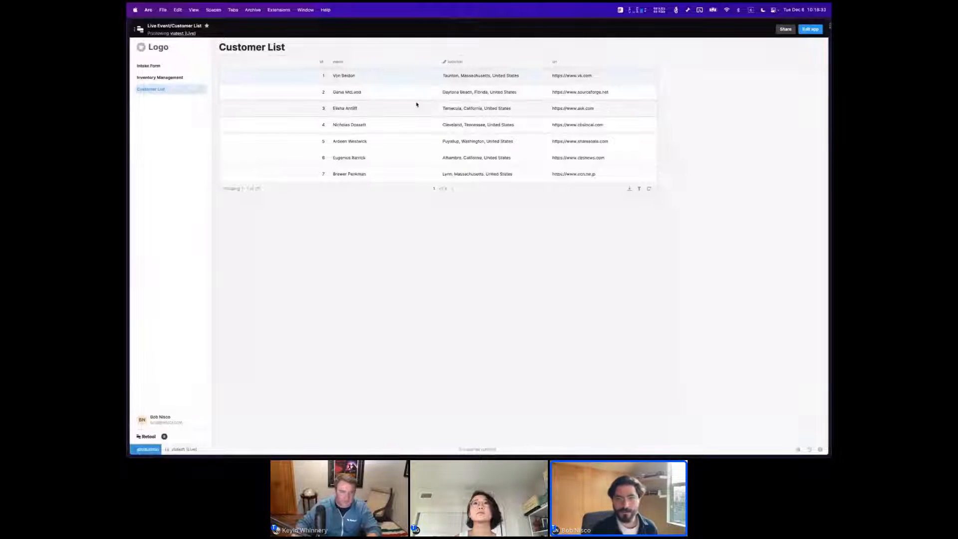
Return the Customer List app to editing and open its sidebar's Shared Navigation for Apps module for editing.
{"action": "left_click", "coordinate": [810, 29]}
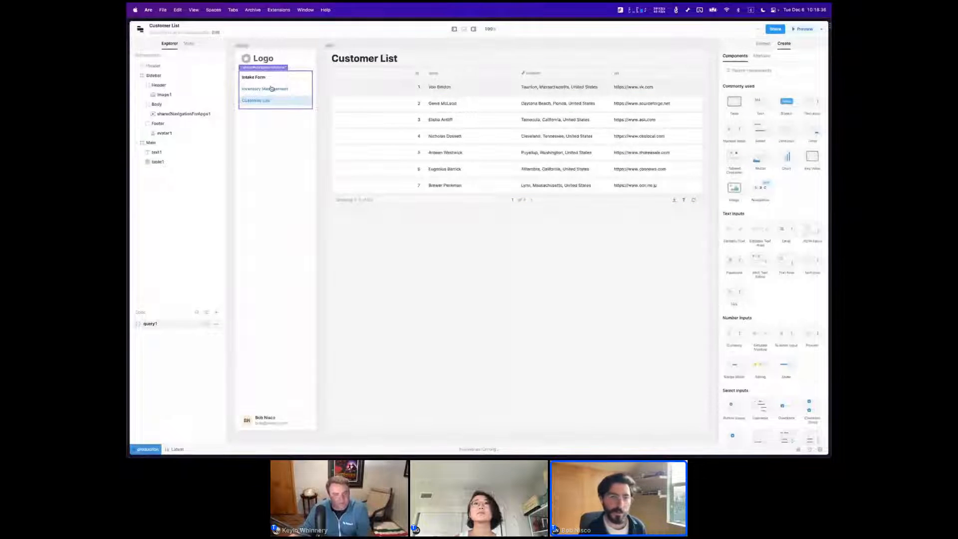
{"action": "left_click", "coordinate": [273, 68]}
{"action": "right_click", "coordinate": [273, 68]}
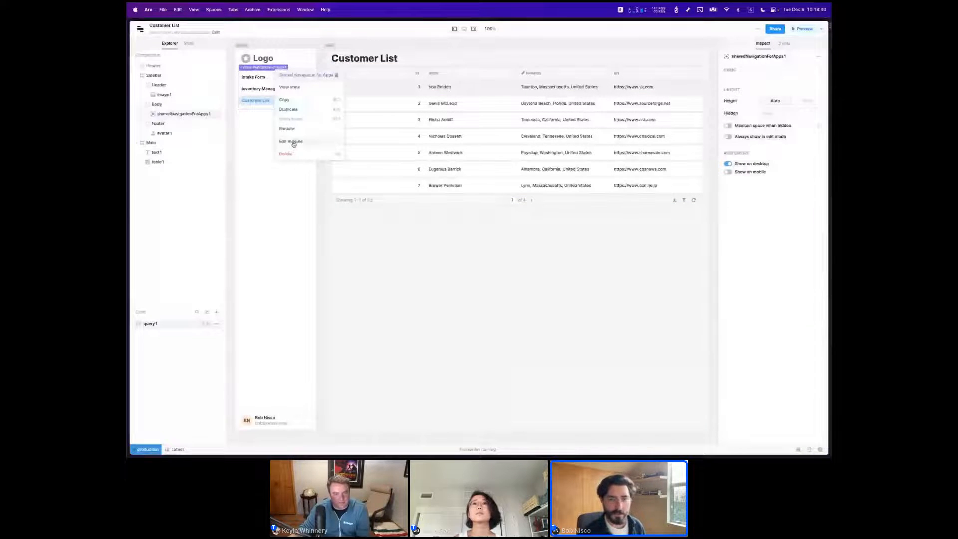
{"action": "left_click", "coordinate": [292, 143]}
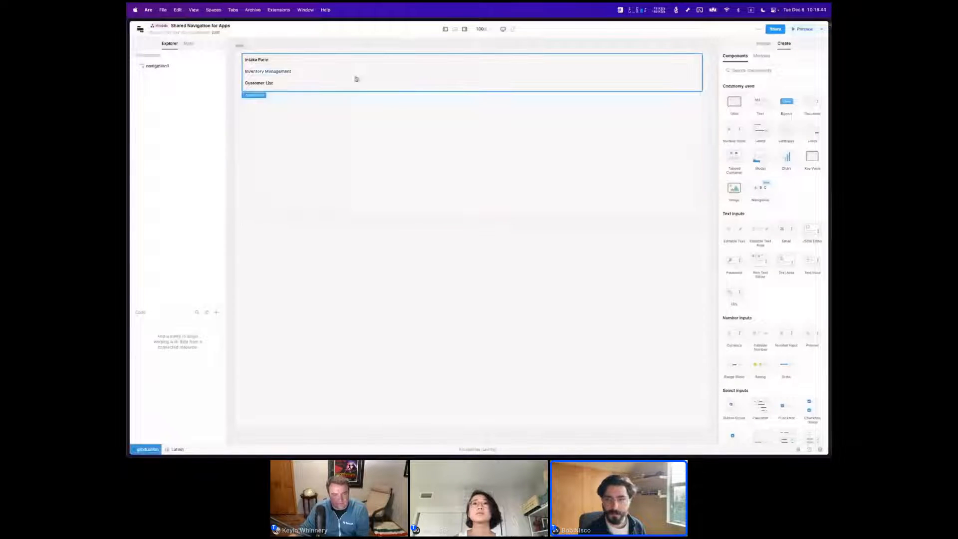
{"action": "scroll", "coordinate": [331, 91], "scroll_direction": "left", "scroll_amount": 10}
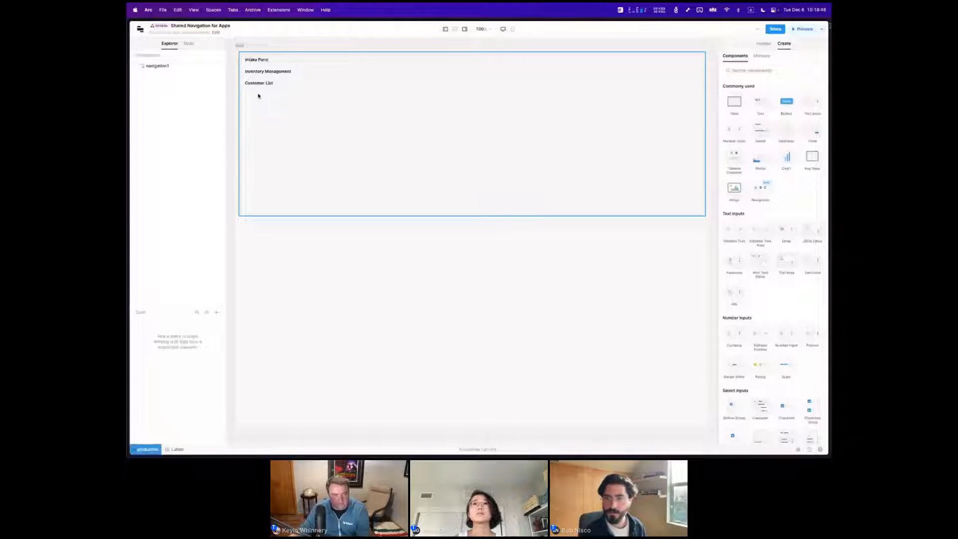
Add a fourth menu item to the module's navigation and link it to the Live Event app reserved for one named user.
{"action": "left_click", "coordinate": [259, 91]}
{"action": "left_click", "coordinate": [812, 98]}
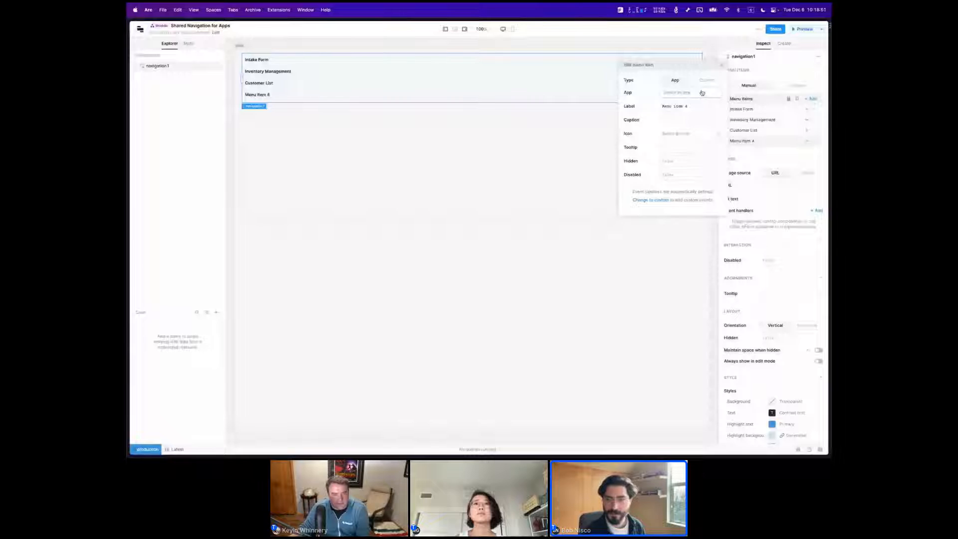
{"action": "left_click", "coordinate": [701, 93]}
{"action": "type", "text": "live"}
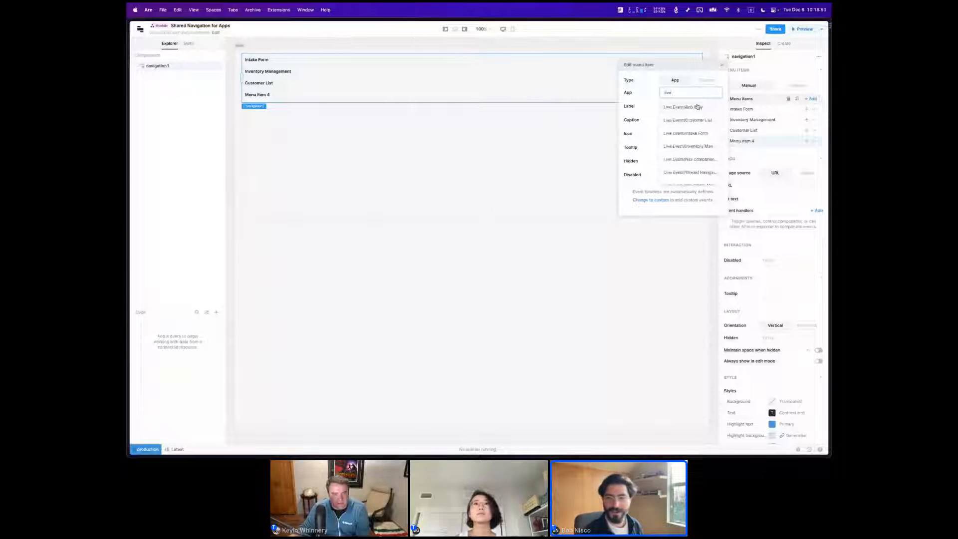
{"action": "left_click", "coordinate": [697, 107]}
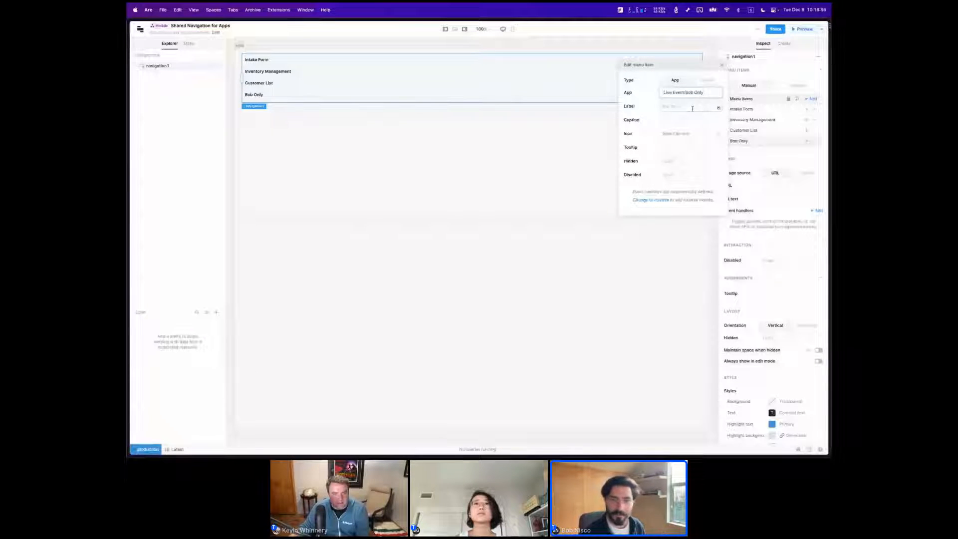
Set the fourth menu item's Hidden condition so that it hides when current_user.firstName !== the permitted user's first name.
{"action": "left_click", "coordinate": [680, 161]}
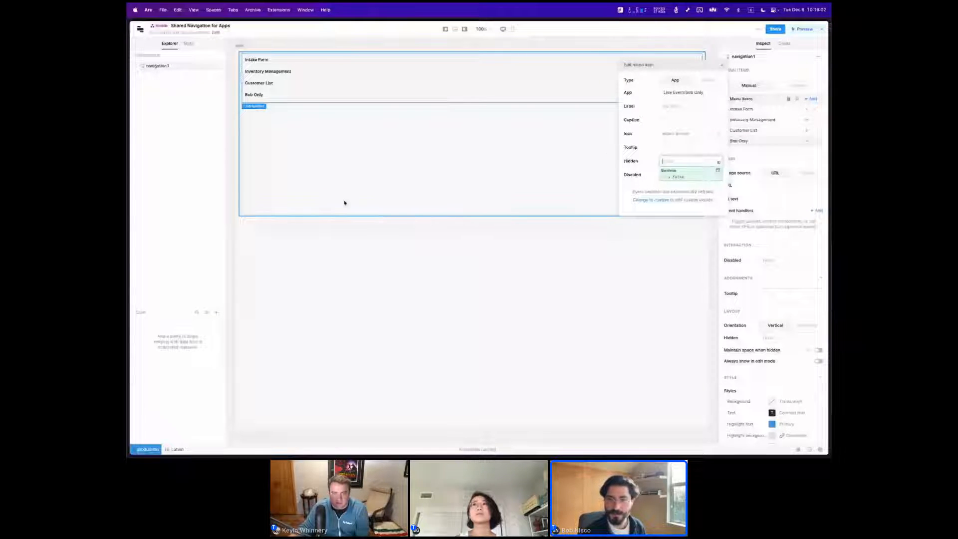
{"action": "type", "text": "{{"}
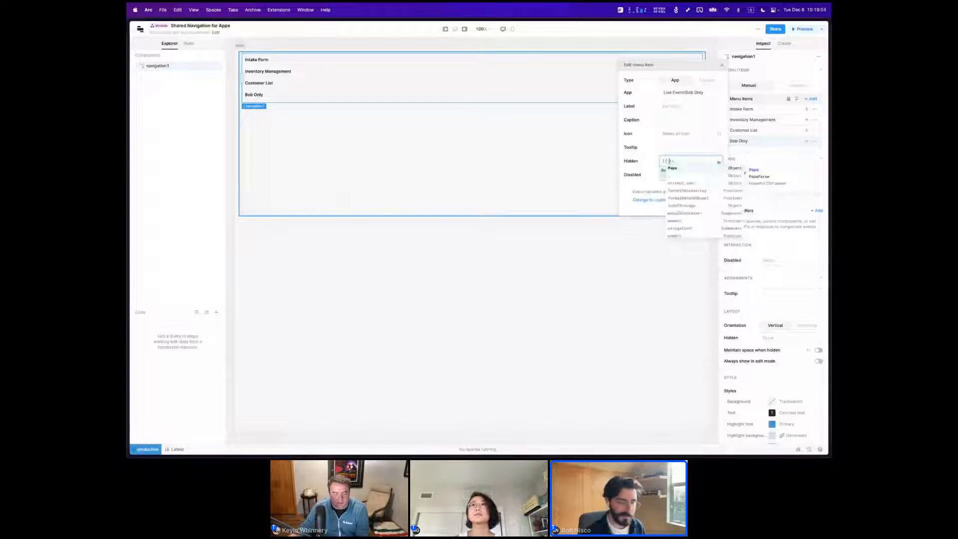
{"action": "type", "text": "current_user."}
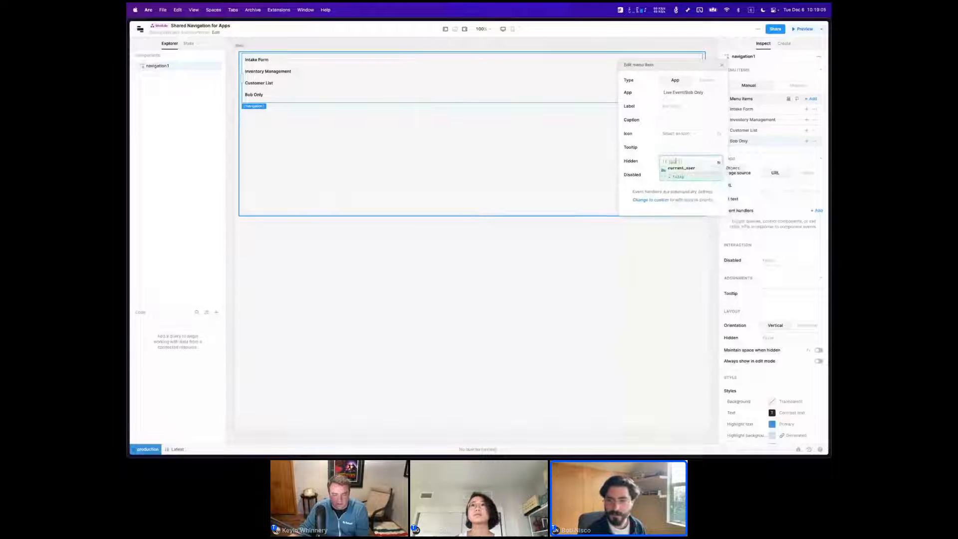
{"action": "type", "text": "firstName"}
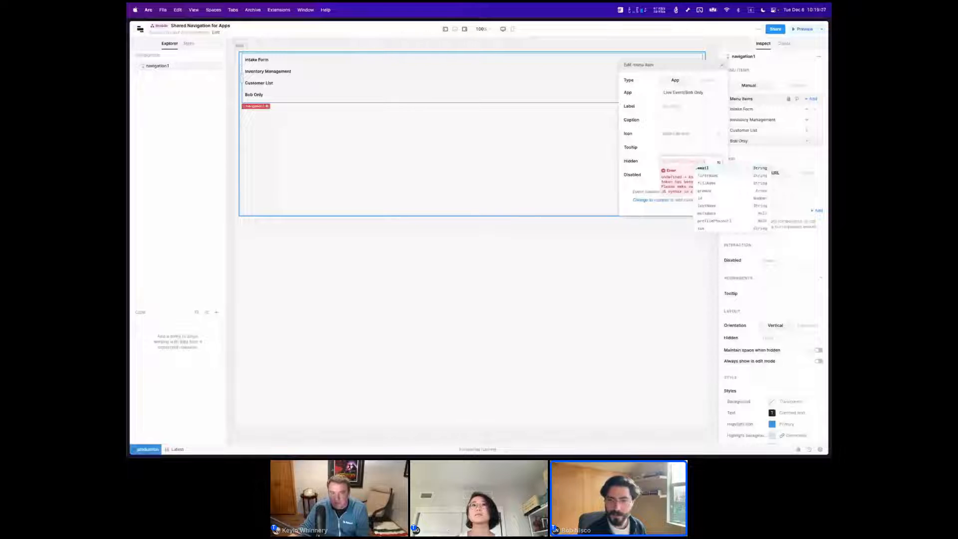
{"action": "type", "text": " !== 'Bob'"}
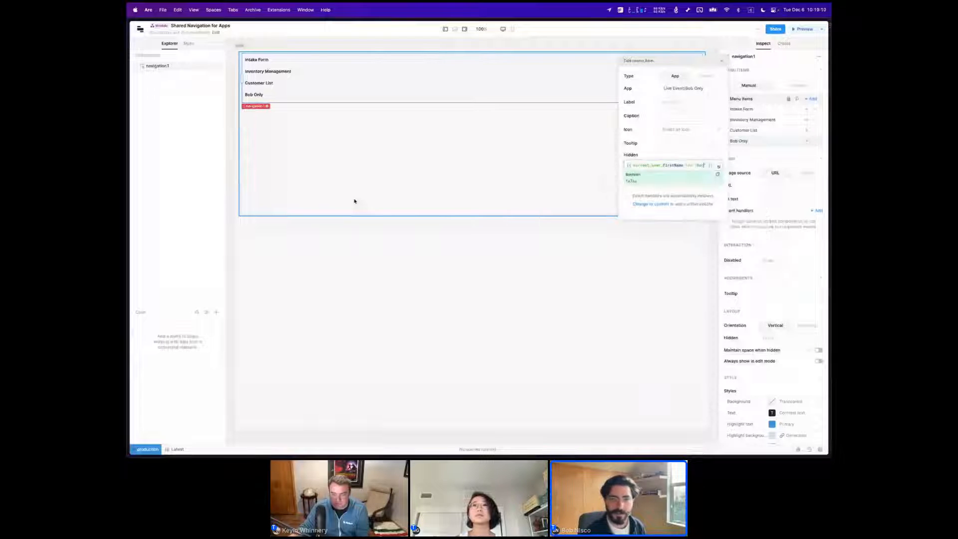
{"action": "left_click", "coordinate": [720, 61]}
{"action": "left_click", "coordinate": [492, 286]}
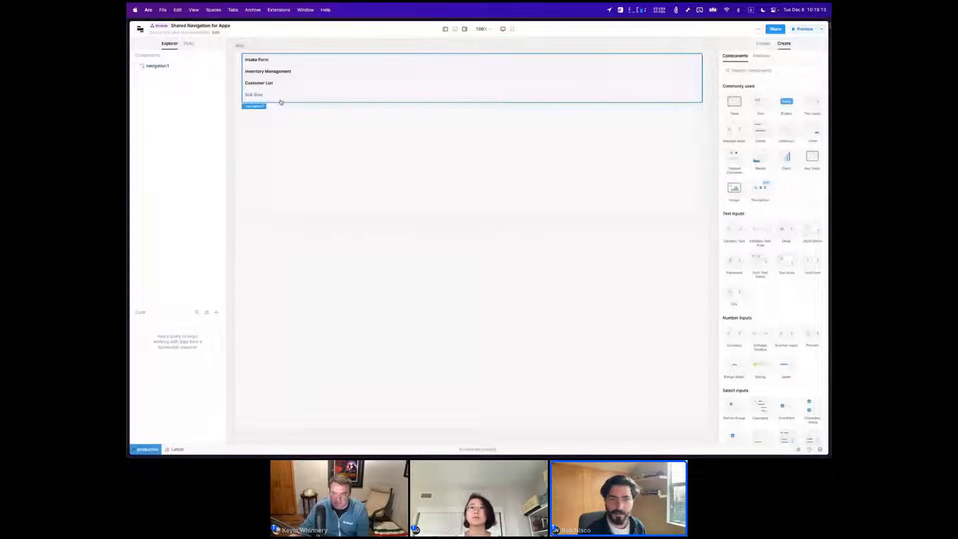
Open Intake Form from the module's navigation, preview it, and switch to Inventory Management to check the new user-specific sidebar item.
{"action": "left_click", "coordinate": [246, 64]}
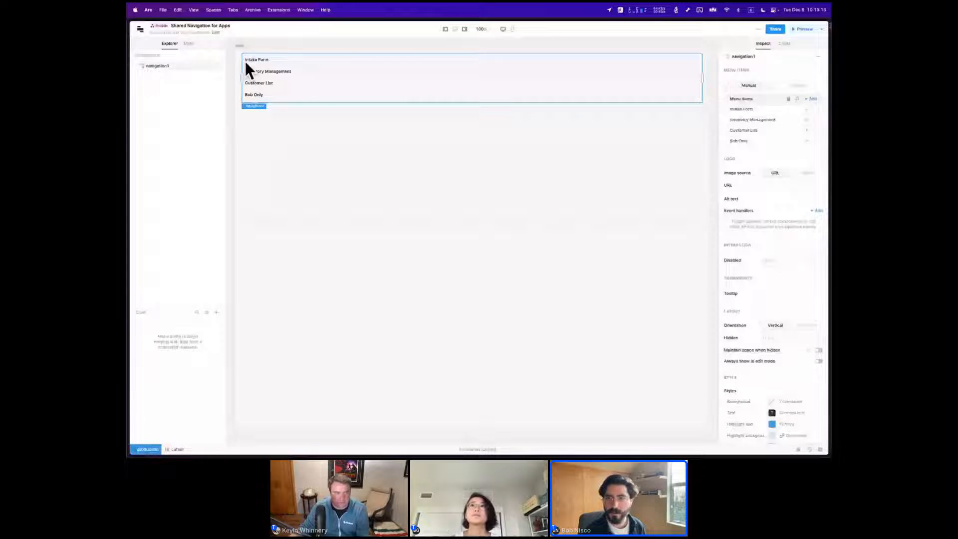
{"action": "left_click", "coordinate": [246, 61]}
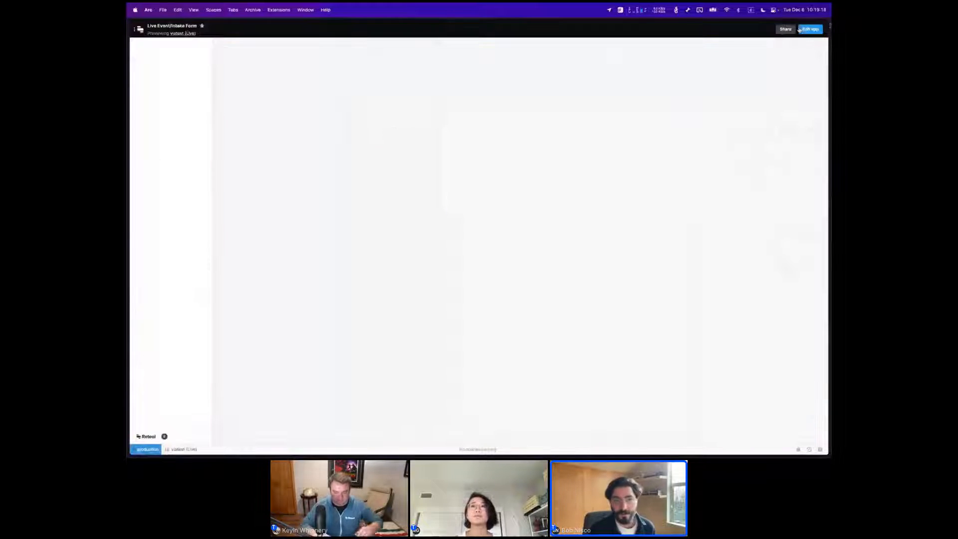
{"action": "left_click", "coordinate": [164, 77]}
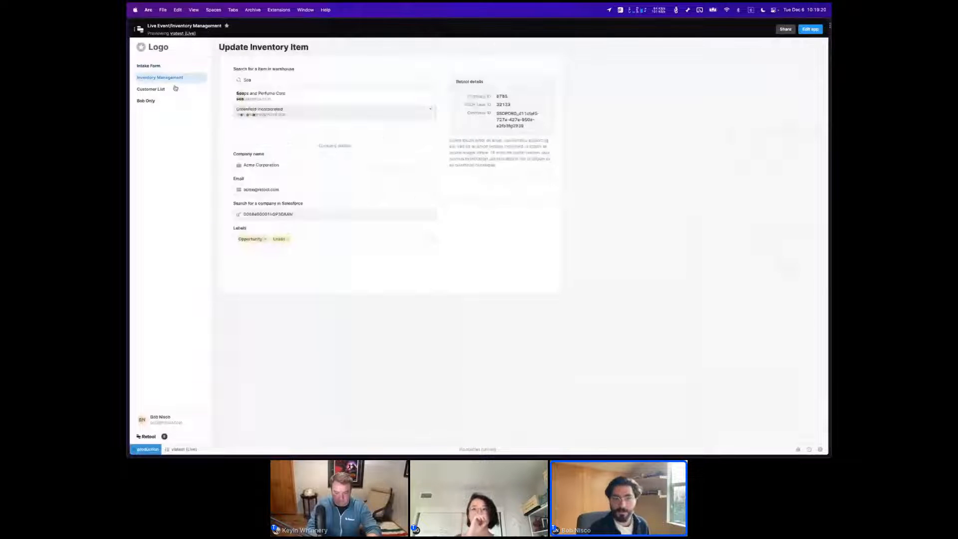
{"action": "left_click", "coordinate": [177, 100]}
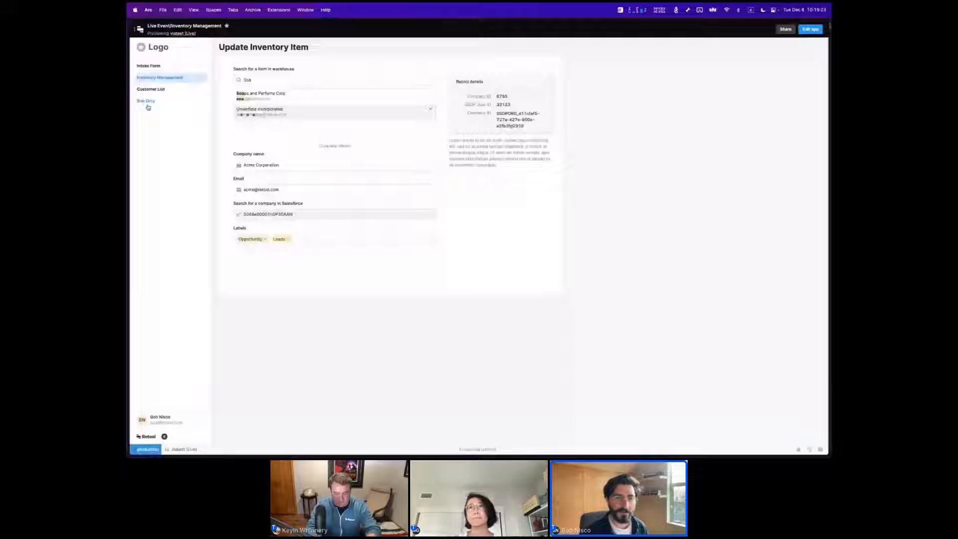
Switch to the window signed in as another user, check the Customer List app's sidebar, and return to the Inventory Management preview.
{"action": "key", "text": "ctrl+Up"}
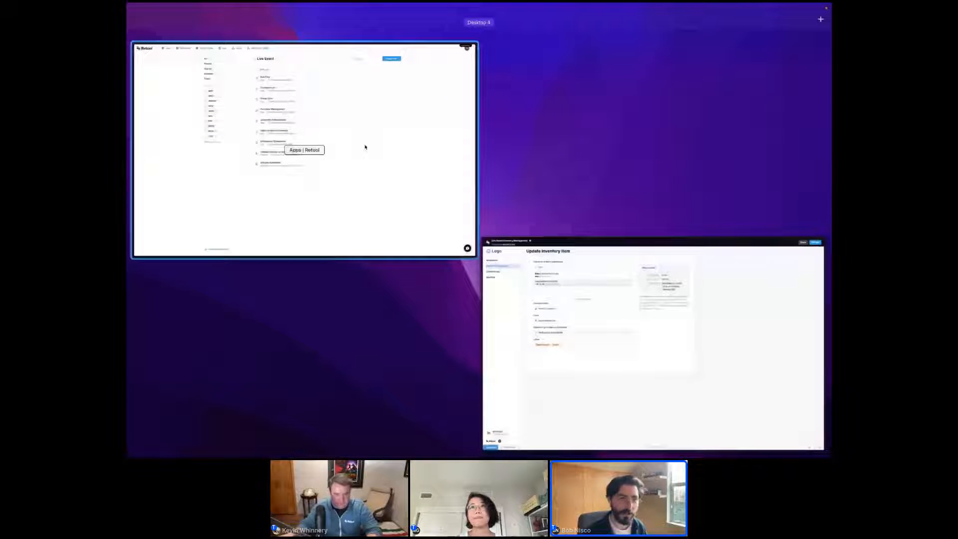
{"action": "left_click", "coordinate": [365, 146]}
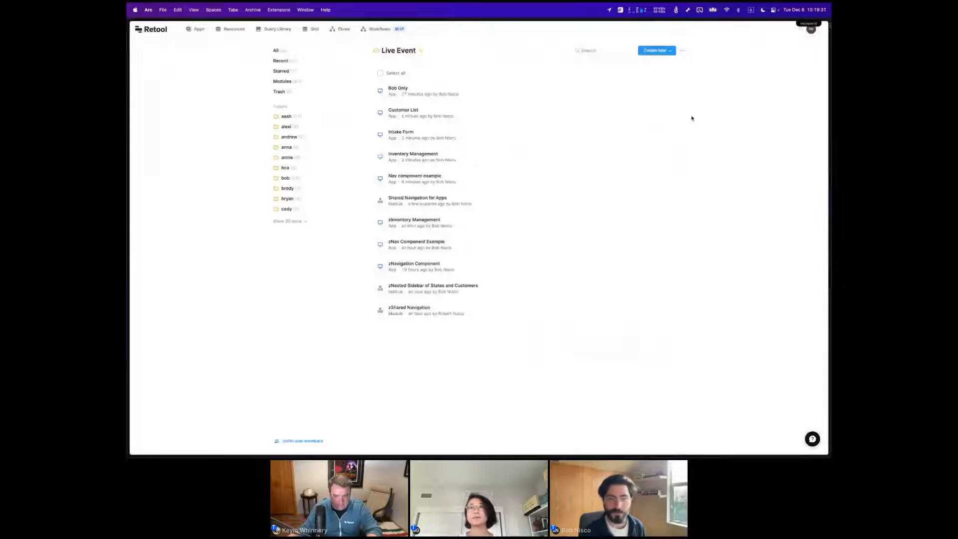
{"action": "left_click", "coordinate": [674, 114]}
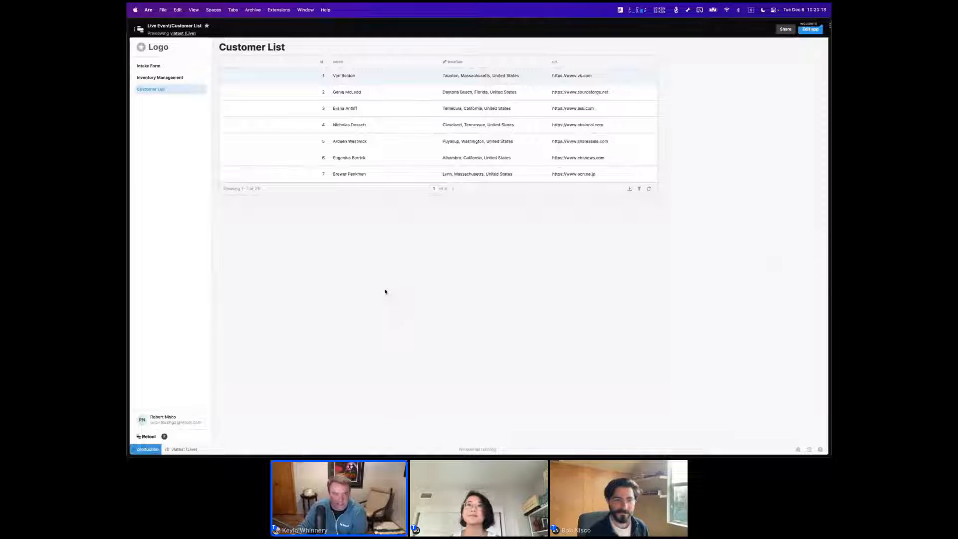
{"action": "key", "text": "ctrl+Up"}
{"action": "left_click", "coordinate": [327, 211]}
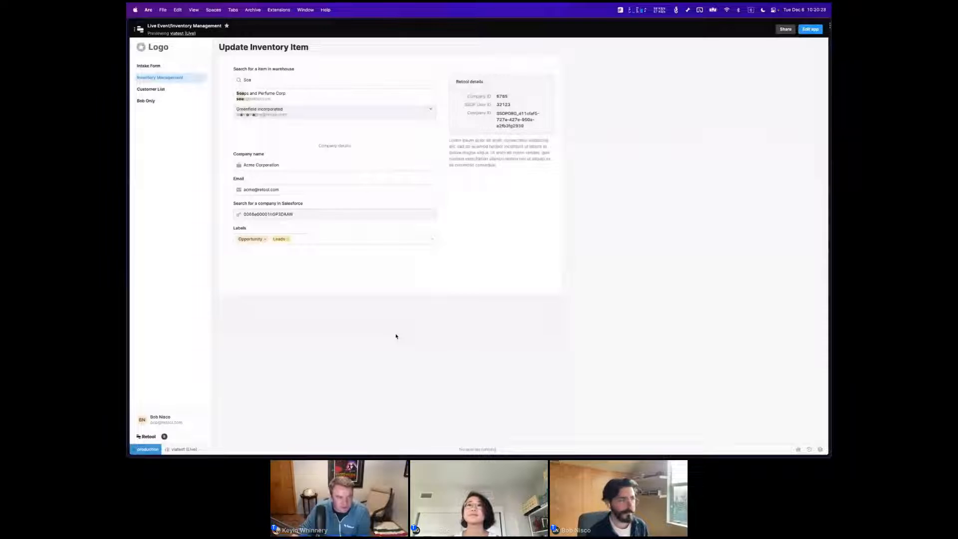
Return the Inventory Management app to editing and open its sidebar's Shared Navigation for Apps module for editing.
{"action": "key", "text": "super+plus"}
{"action": "key", "text": "super+plus"}
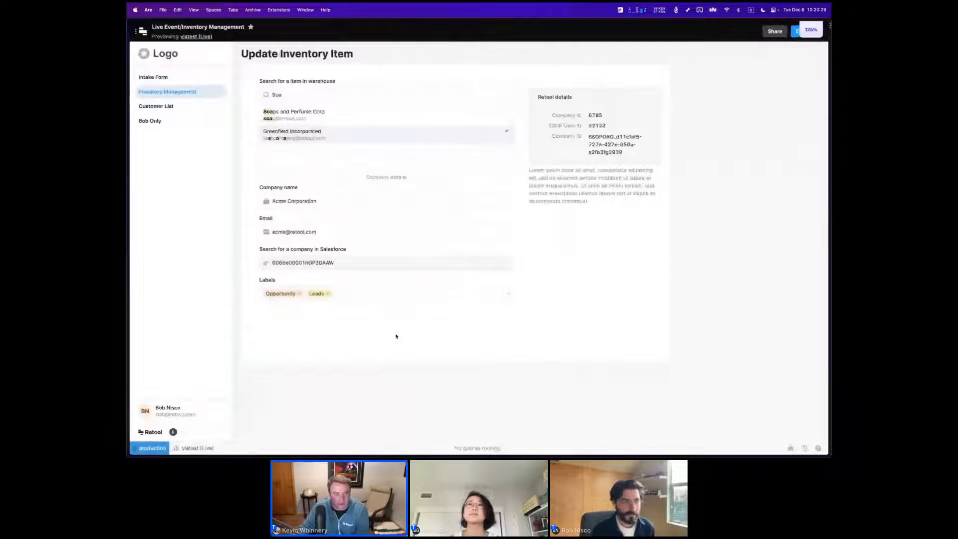
{"action": "key", "text": "super+plus"}
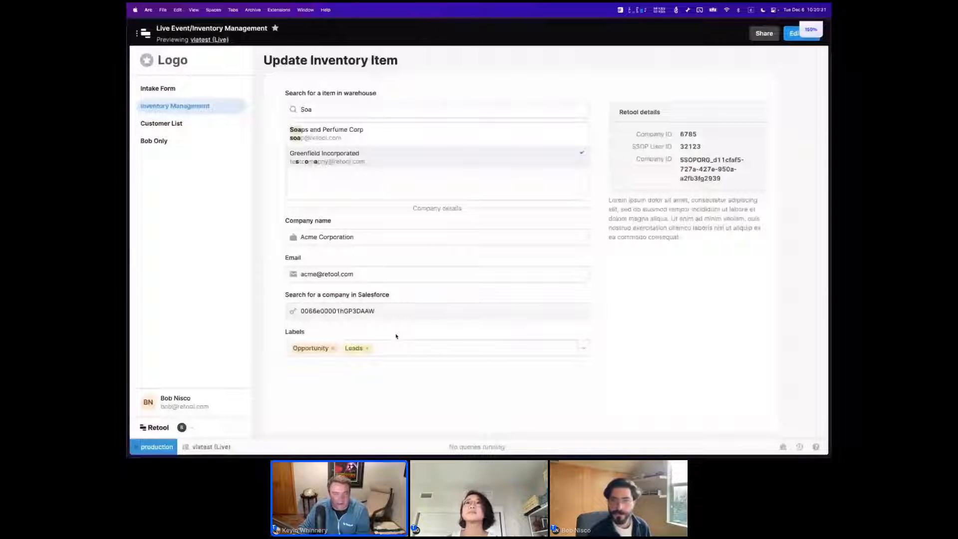
{"action": "left_click", "coordinate": [795, 38]}
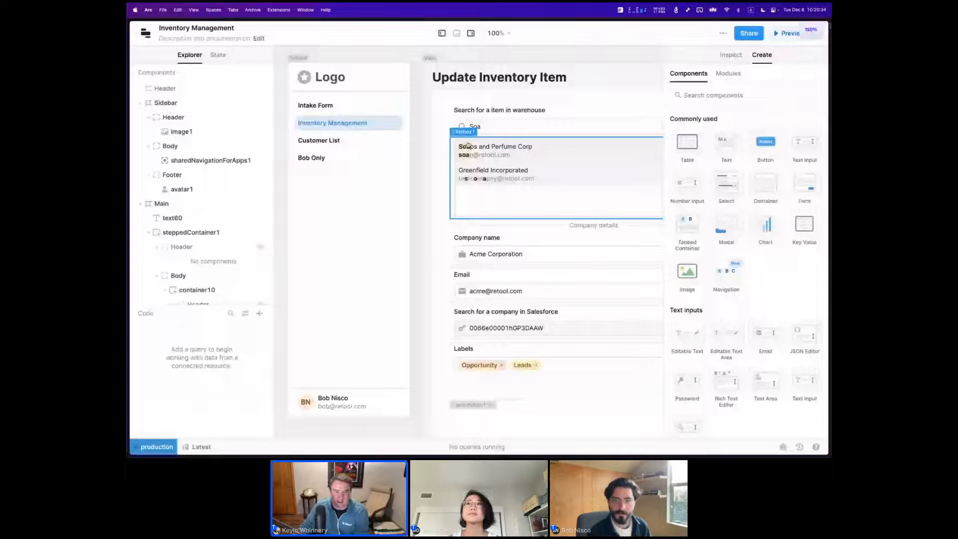
{"action": "left_click", "coordinate": [324, 89]}
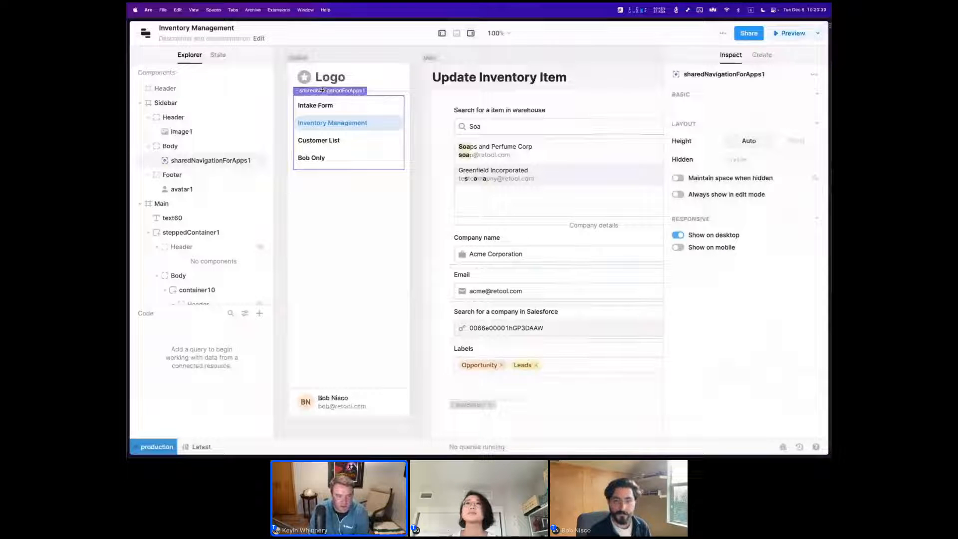
{"action": "right_click", "coordinate": [322, 90]}
{"action": "left_click", "coordinate": [357, 194]}
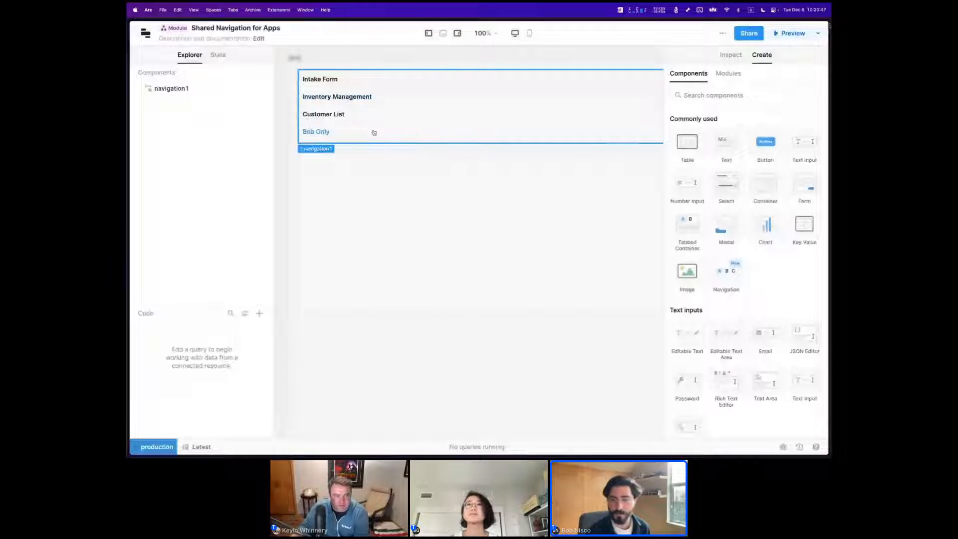
Change the Intake Form menu item's type to Custom in the module's navigation component.
{"action": "left_click", "coordinate": [321, 148]}
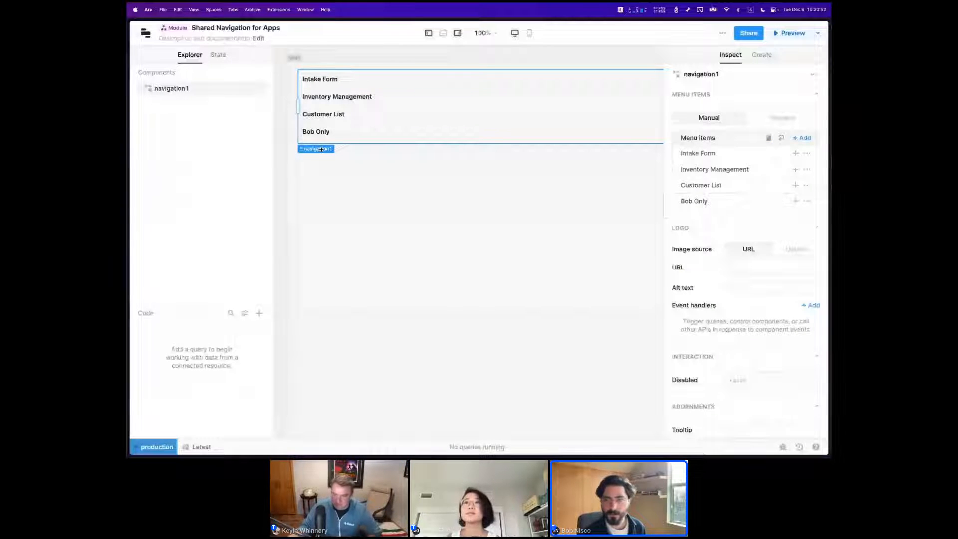
{"action": "left_click", "coordinate": [699, 156]}
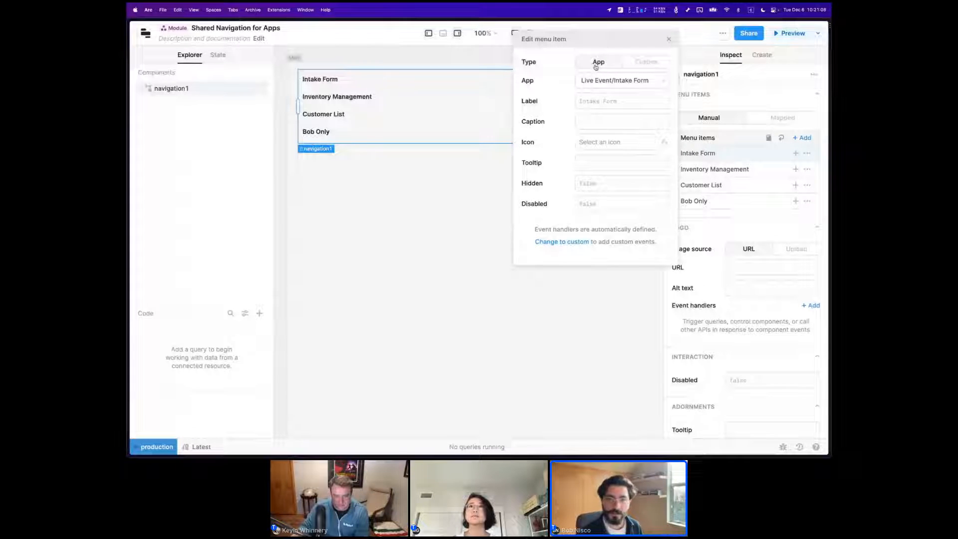
{"action": "left_click", "coordinate": [643, 65]}
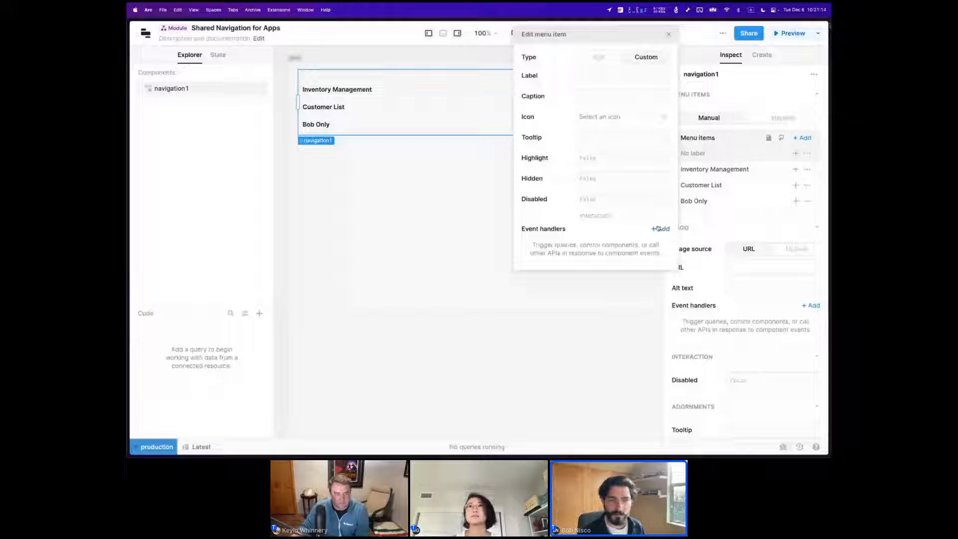
Leave the module and open the Nav component example app from the Live Event folder for editing.
{"action": "left_click", "coordinate": [145, 33]}
{"action": "left_click", "coordinate": [156, 51]}
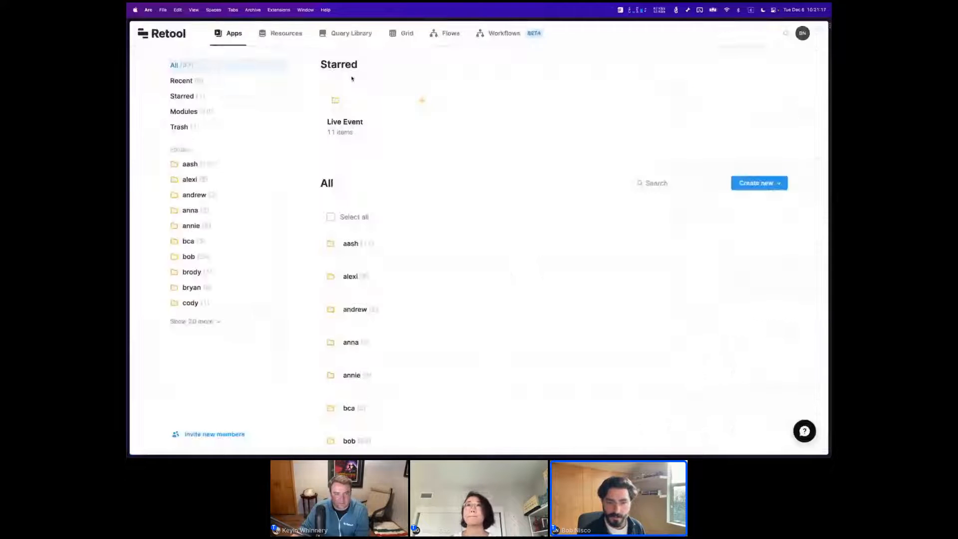
{"action": "left_click", "coordinate": [346, 119]}
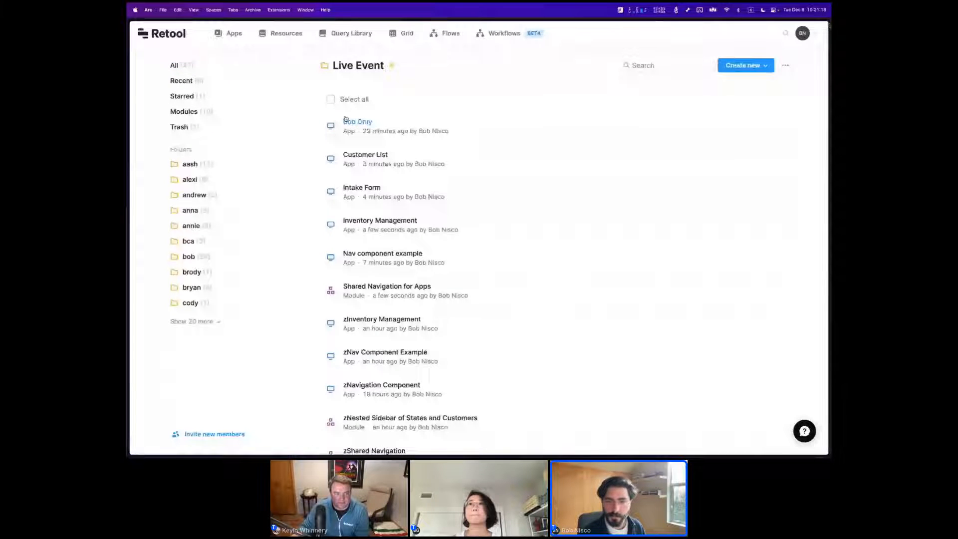
{"action": "scroll", "coordinate": [429, 164], "scroll_direction": "down", "scroll_amount": 1}
{"action": "left_click", "coordinate": [735, 240]}
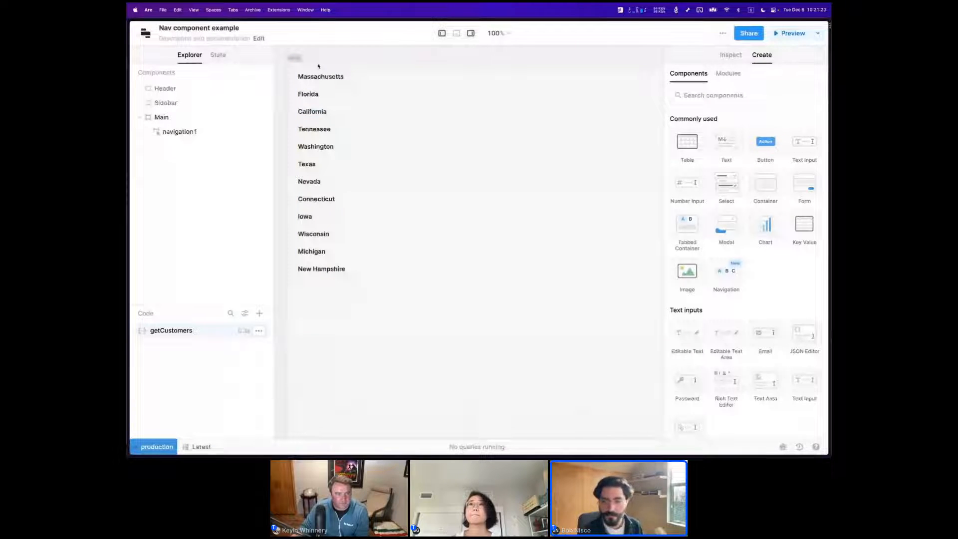
Delete the existing click event handler from the navigation component that lists customers by state.
{"action": "left_click", "coordinate": [318, 66]}
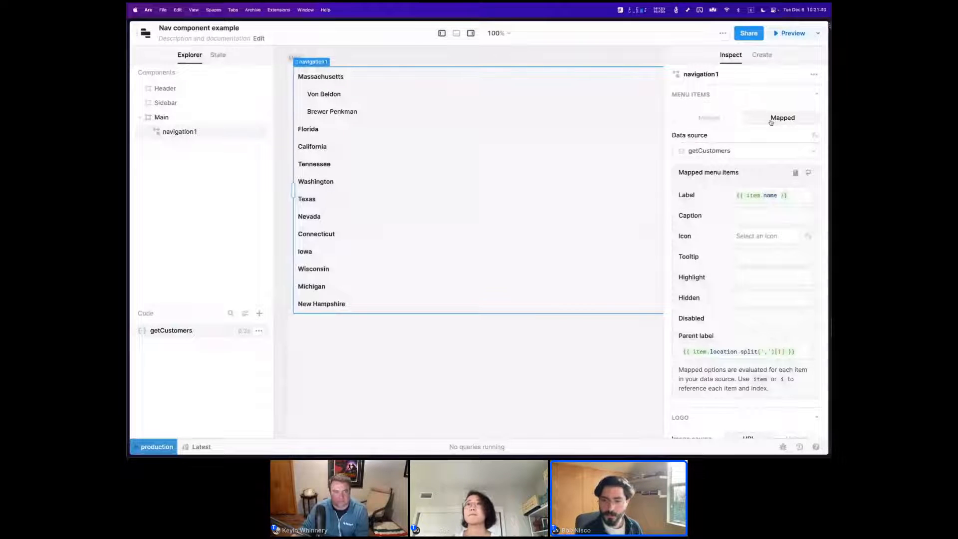
{"action": "scroll", "coordinate": [770, 145], "scroll_direction": "down", "scroll_amount": 7}
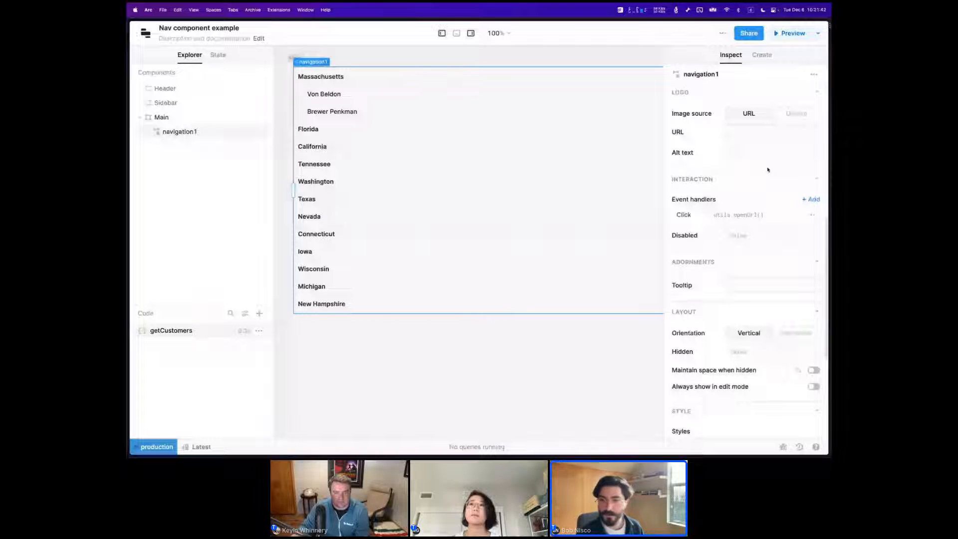
{"action": "scroll", "coordinate": [776, 166], "scroll_direction": "down", "scroll_amount": 1}
{"action": "left_click", "coordinate": [811, 207]}
{"action": "left_click", "coordinate": [800, 222]}
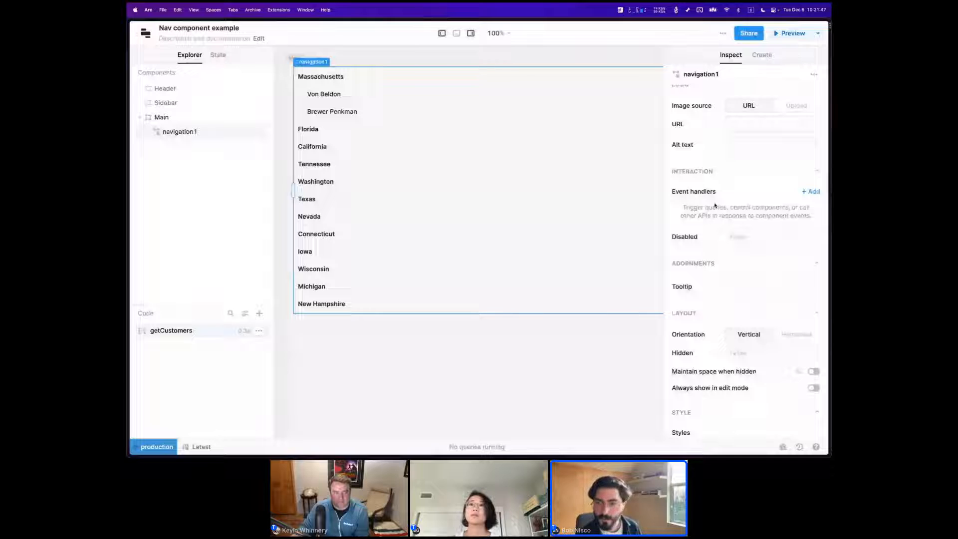
Add a click event handler to the navigation component with the action Go to URL.
{"action": "left_click", "coordinate": [810, 192]}
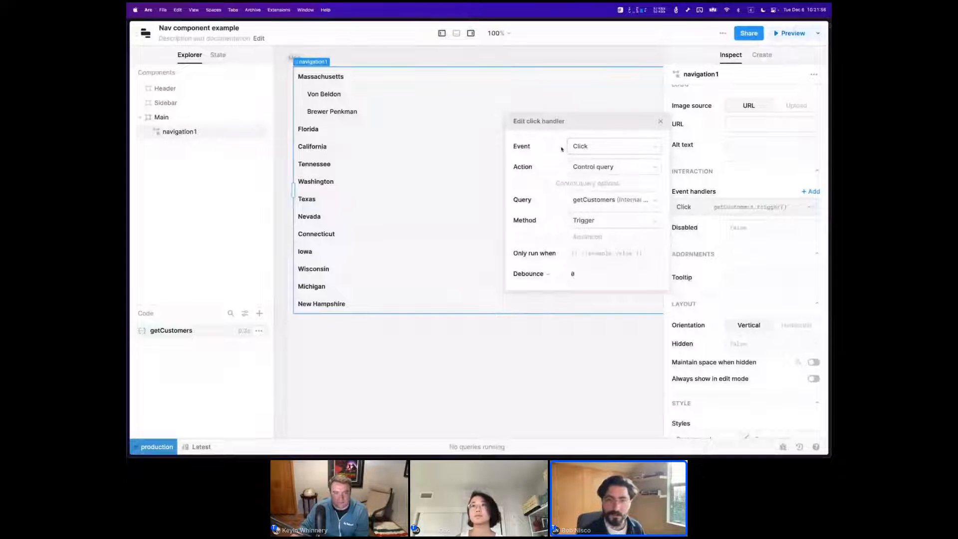
{"action": "left_click", "coordinate": [581, 165]}
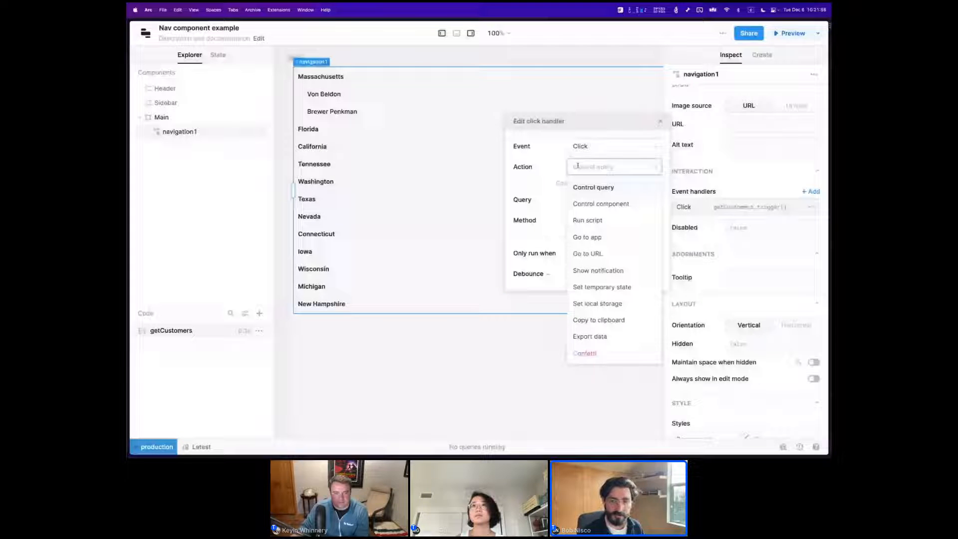
{"action": "left_click", "coordinate": [579, 253]}
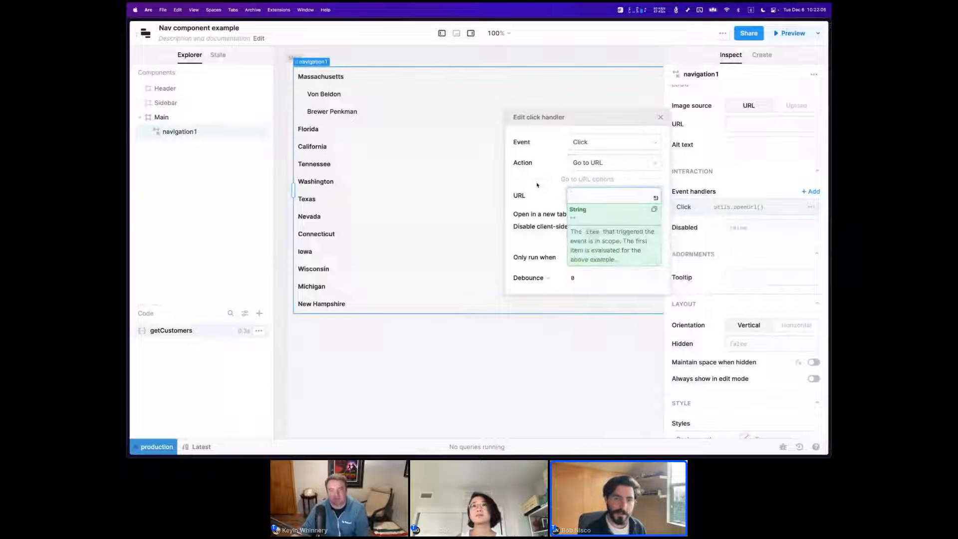
Run the getCustomers query and examine the fields each customer record has in its response.
{"action": "left_click", "coordinate": [455, 33]}
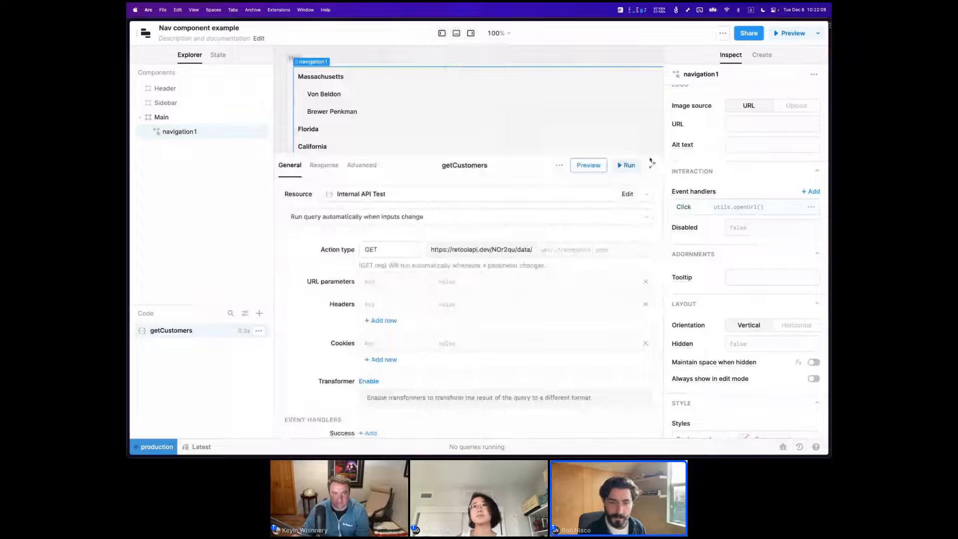
{"action": "left_click", "coordinate": [633, 167]}
{"action": "left_click_drag", "start_coordinate": [447, 362], "coordinate": [448, 231]}
{"action": "scroll", "coordinate": [416, 317], "scroll_direction": "down", "scroll_amount": 1}
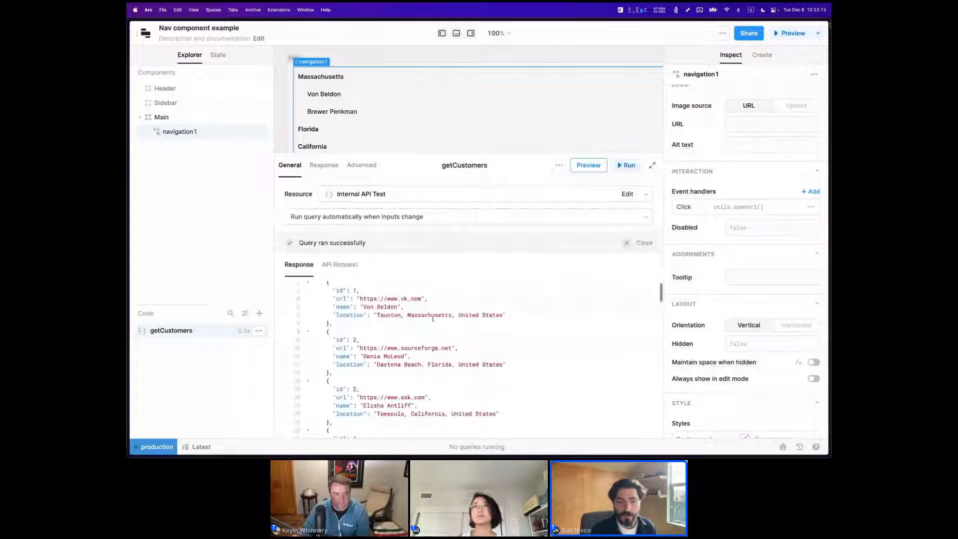
{"action": "scroll", "coordinate": [351, 303], "scroll_direction": "up", "scroll_amount": 1}
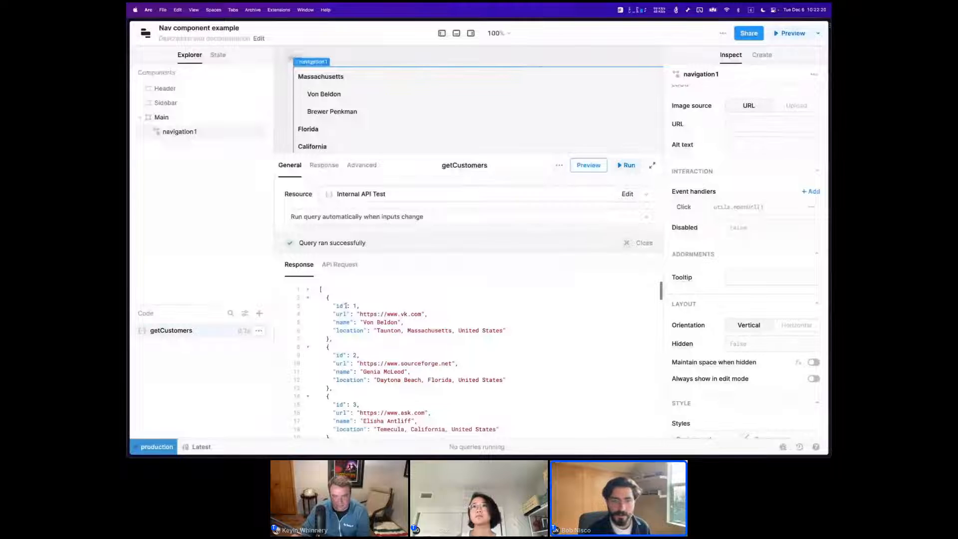
{"action": "left_click", "coordinate": [456, 32]}
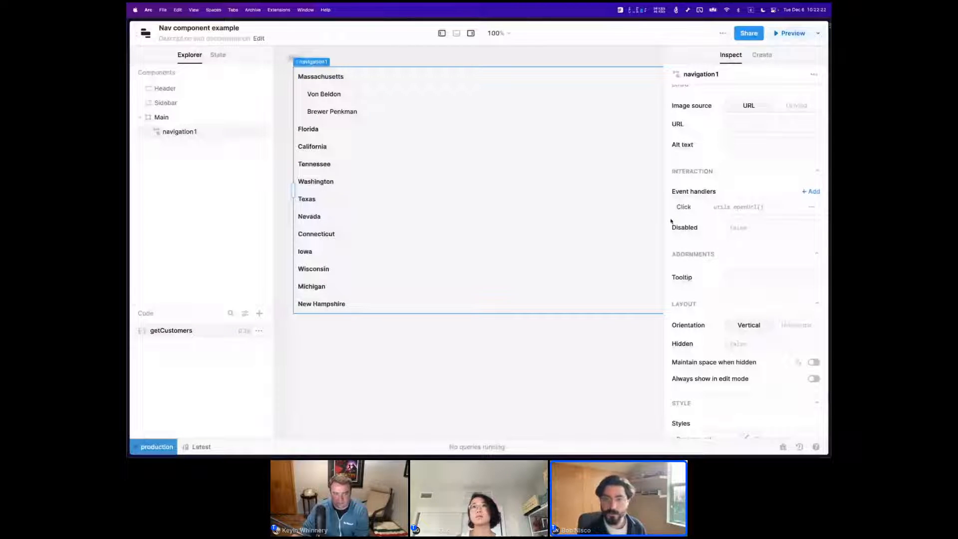
Set the click handler's URL to {{ item.url }} and inspect the data available on item.
{"action": "left_click", "coordinate": [745, 209]}
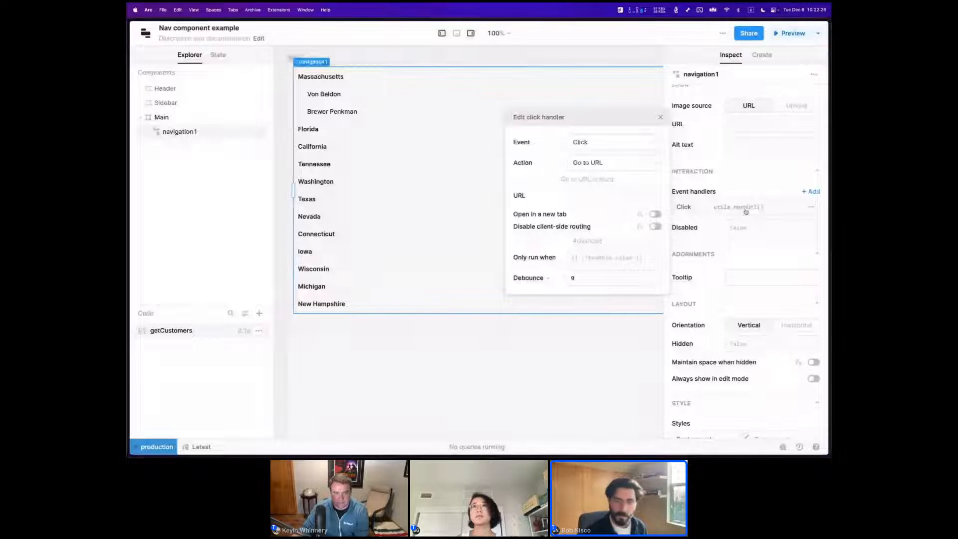
{"action": "left_click", "coordinate": [590, 194]}
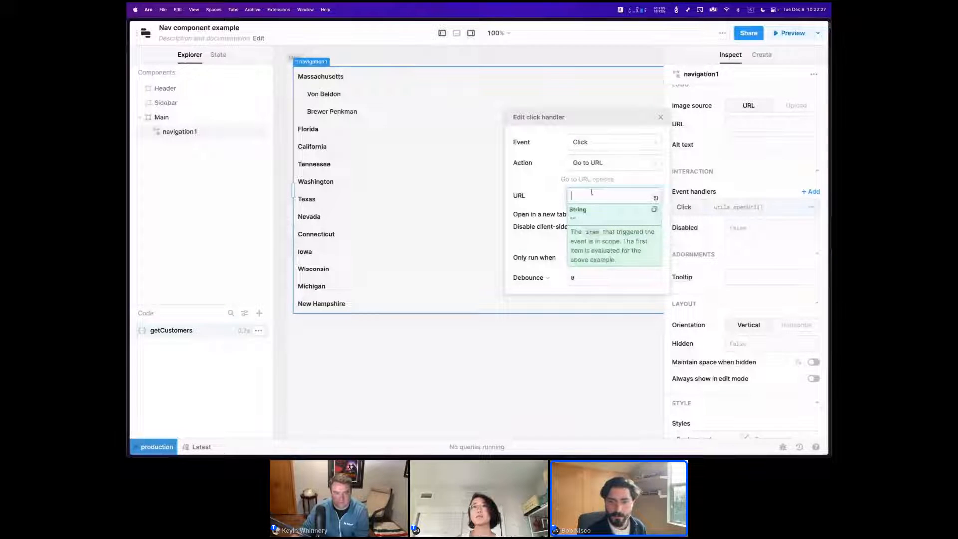
{"action": "type", "text": "{{ "}
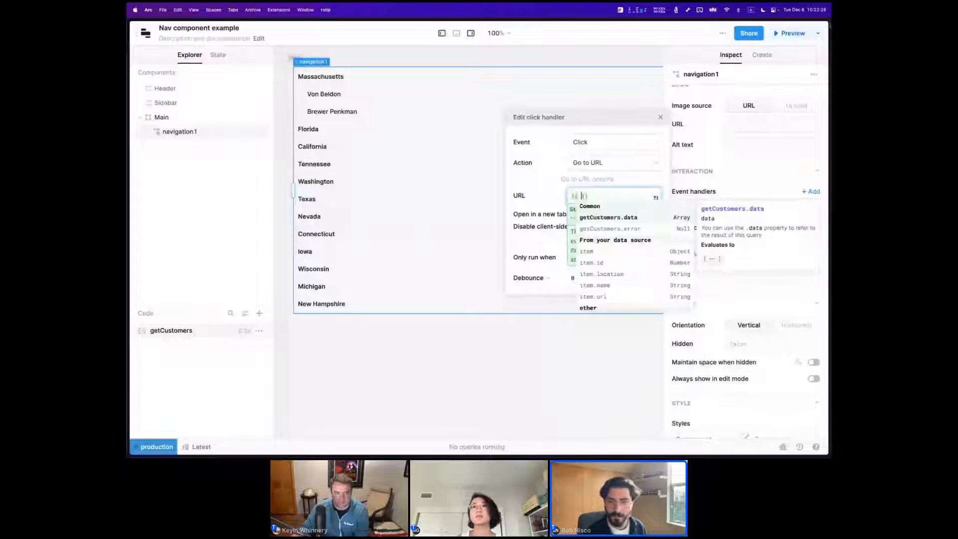
{"action": "type", "text": "item"}
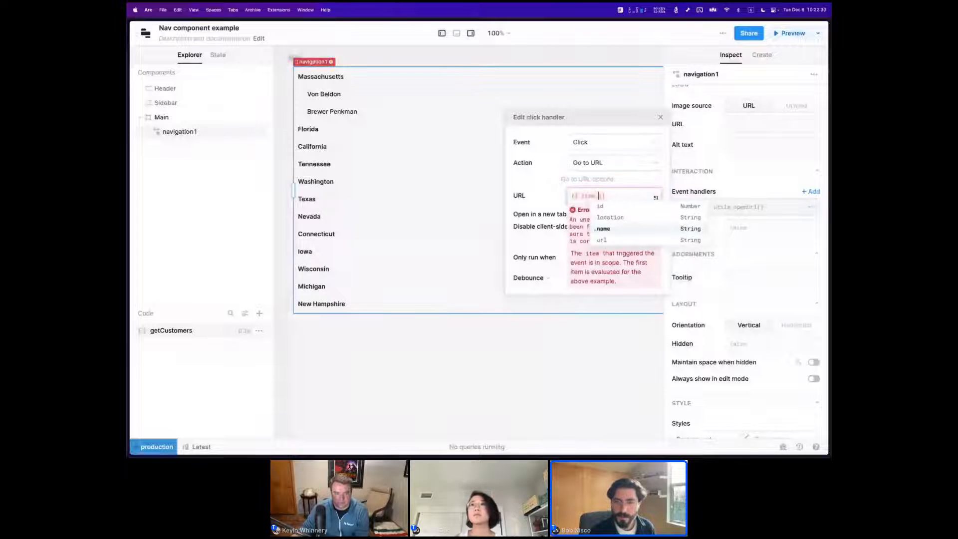
{"action": "type", "text": ".url"}
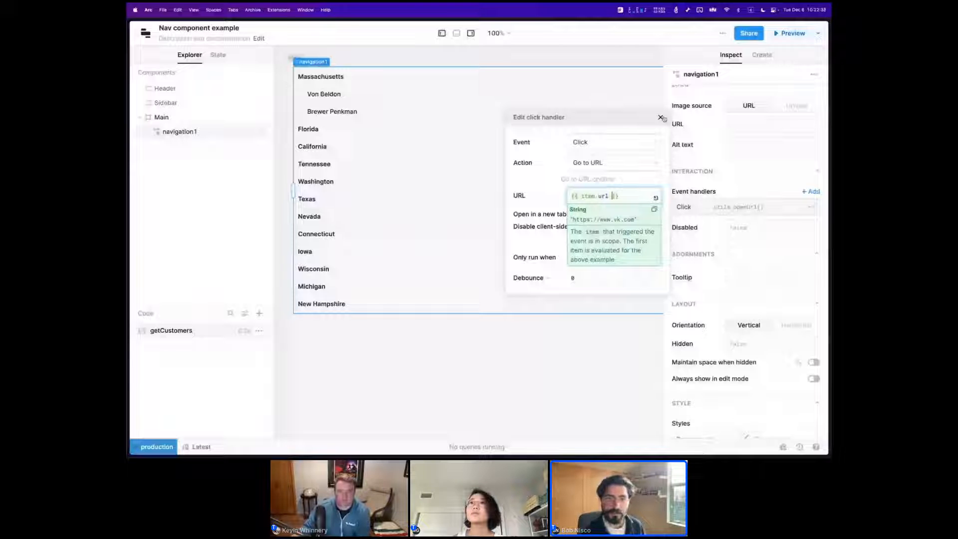
{"action": "mouse_move", "coordinate": [583, 197]}
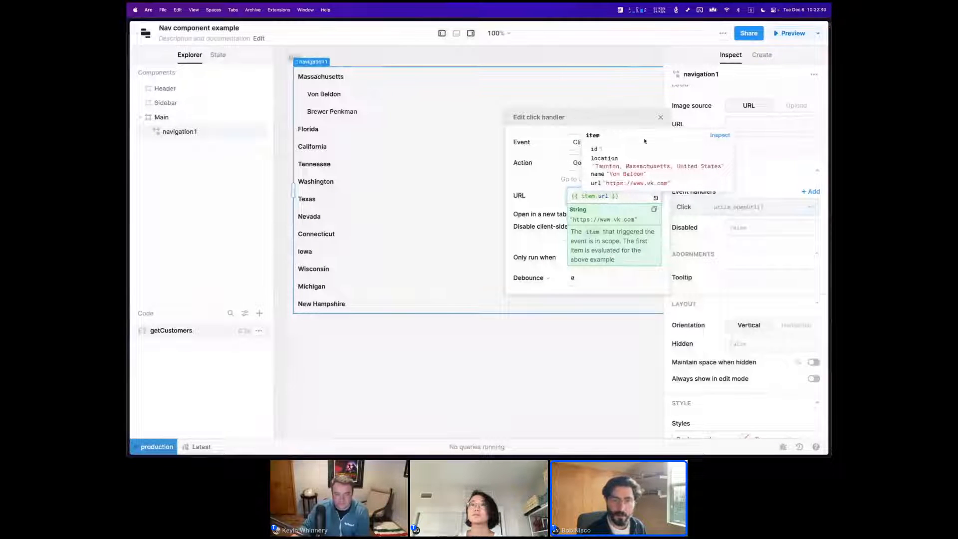
{"action": "left_click", "coordinate": [660, 118]}
Expand Florida and California in the navigation component to reach their customer links.
{"action": "left_click", "coordinate": [336, 129]}
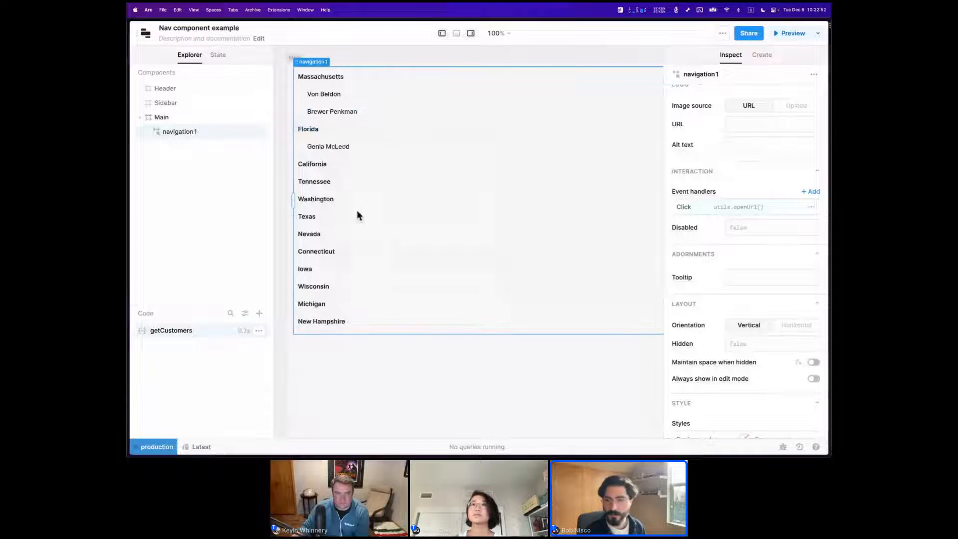
{"action": "left_click", "coordinate": [328, 167]}
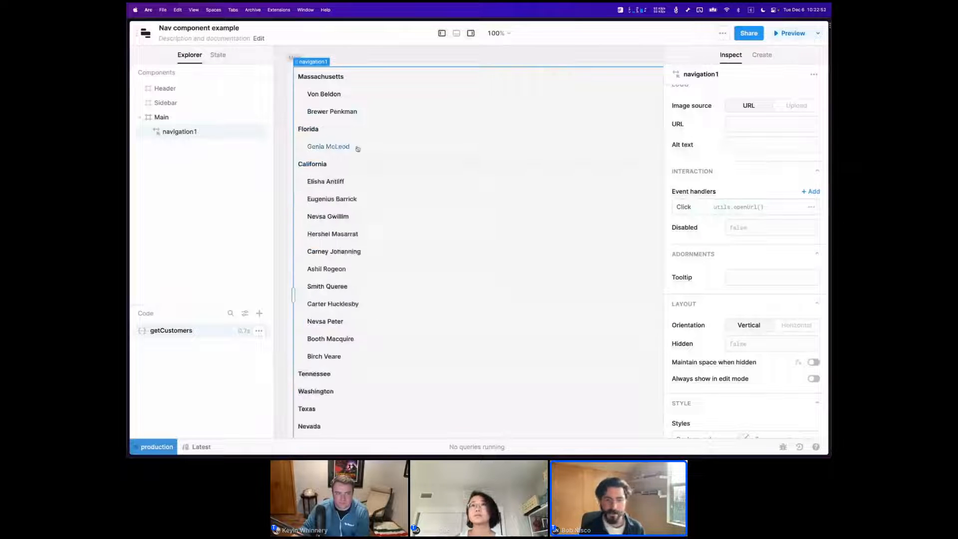